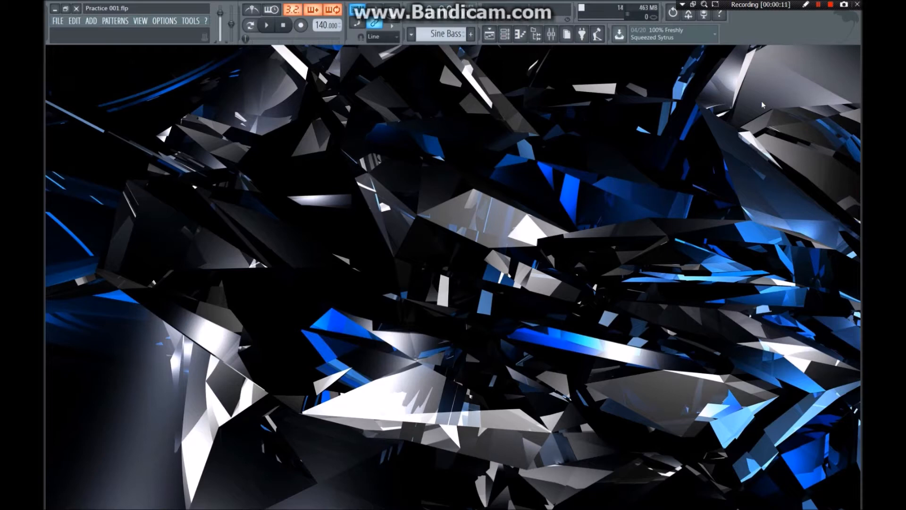
# Show the playlist with all tracks in view and play the song through from the start, stopping around bar 65
pyautogui.click(495, 40)
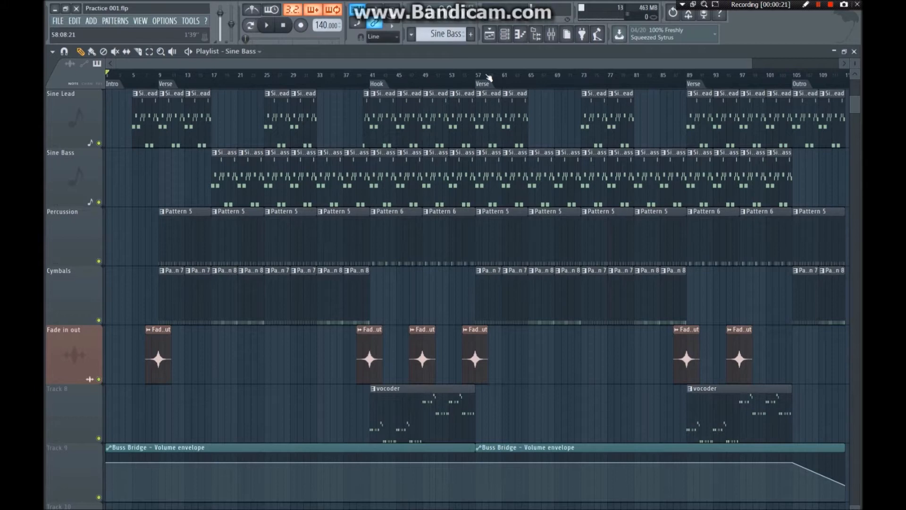
pyautogui.press('space')
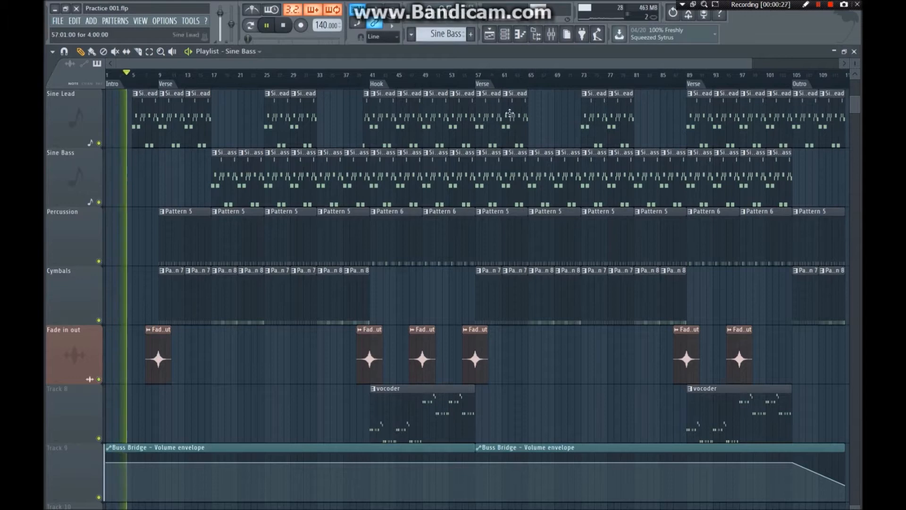
pyautogui.scroll(2, 706, 226)
pyautogui.moveTo(854, 63); pyautogui.dragTo(854, 69)
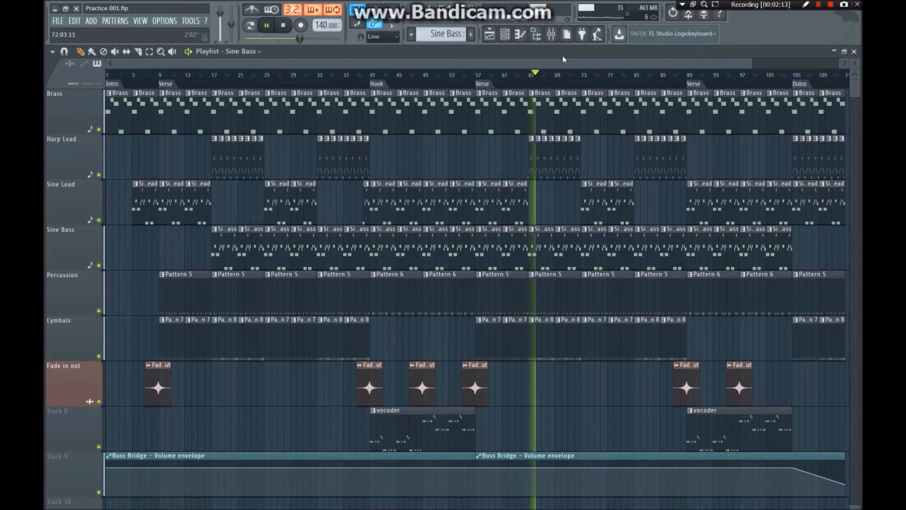
pyautogui.press('space')
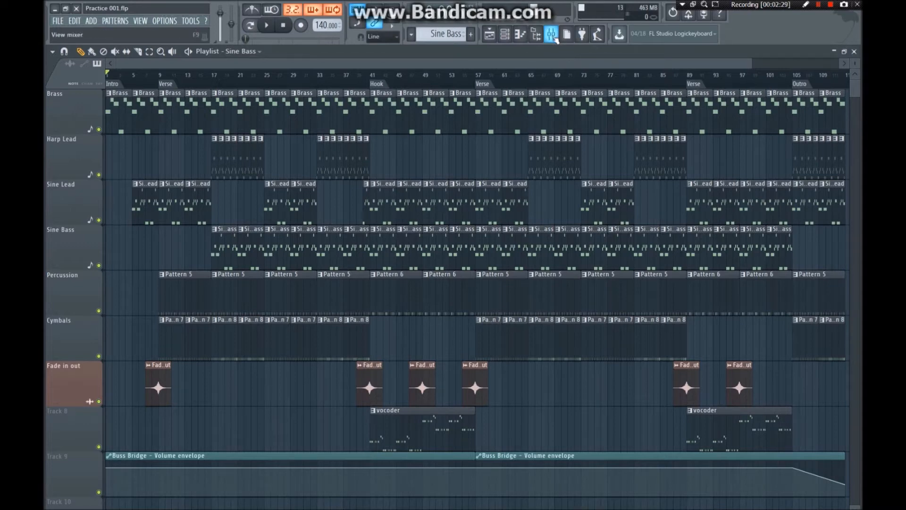
# Open the BooBass instrument and trace its mixer routing from the Bass track through Buss Bridge to Master while playing the pattern
pyautogui.click(505, 34)
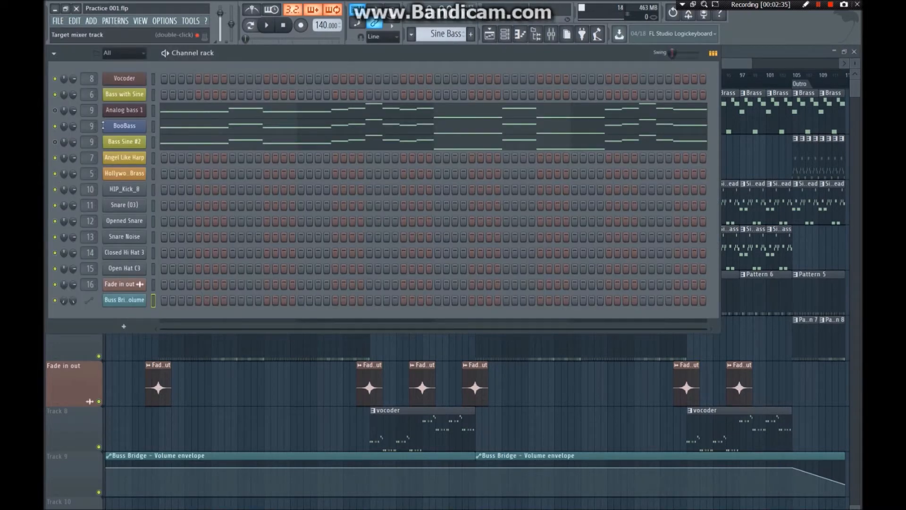
pyautogui.click(123, 126)
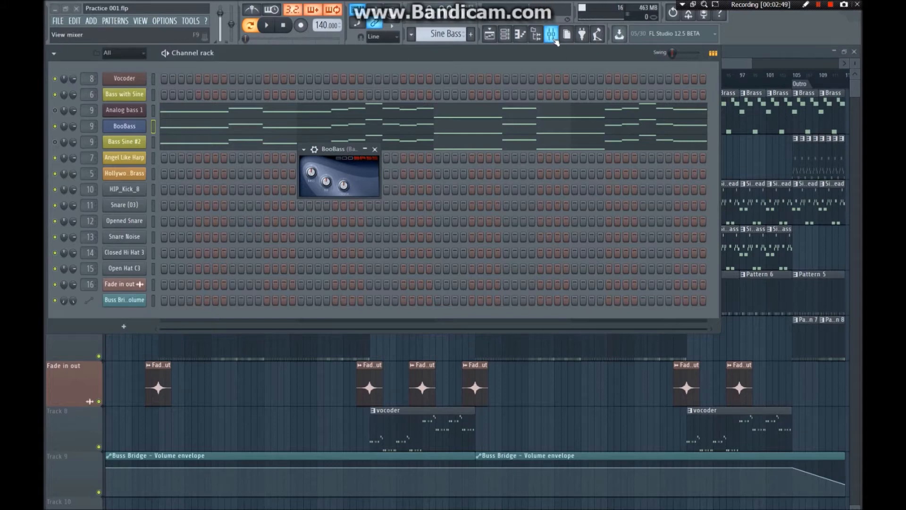
pyautogui.click(553, 37)
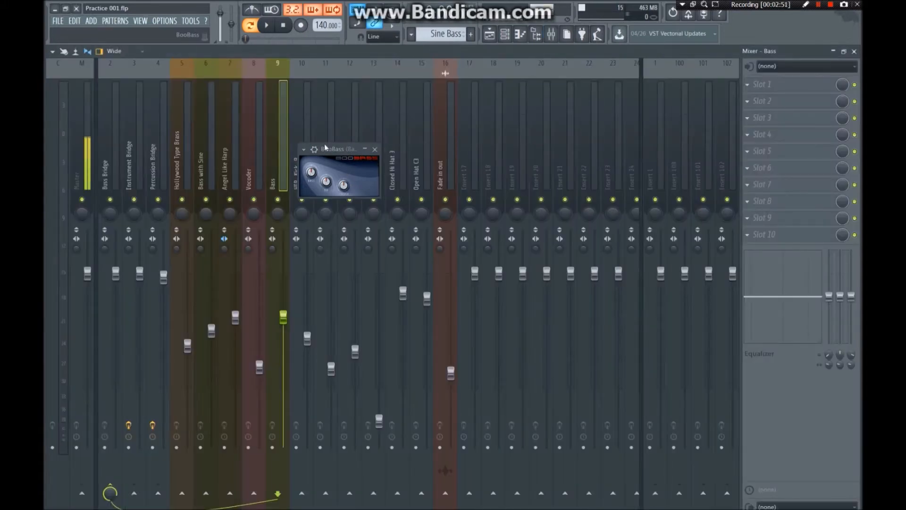
pyautogui.moveTo(338, 154); pyautogui.dragTo(487, 156)
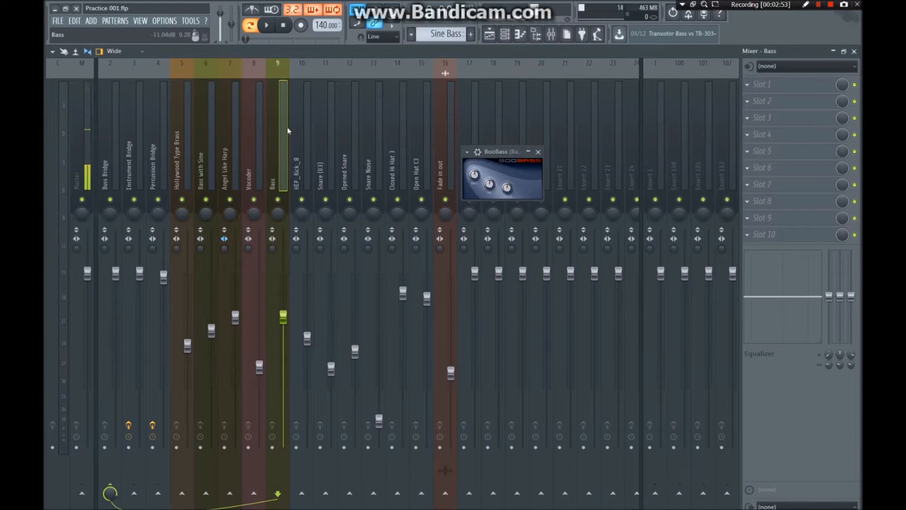
pyautogui.click(111, 150)
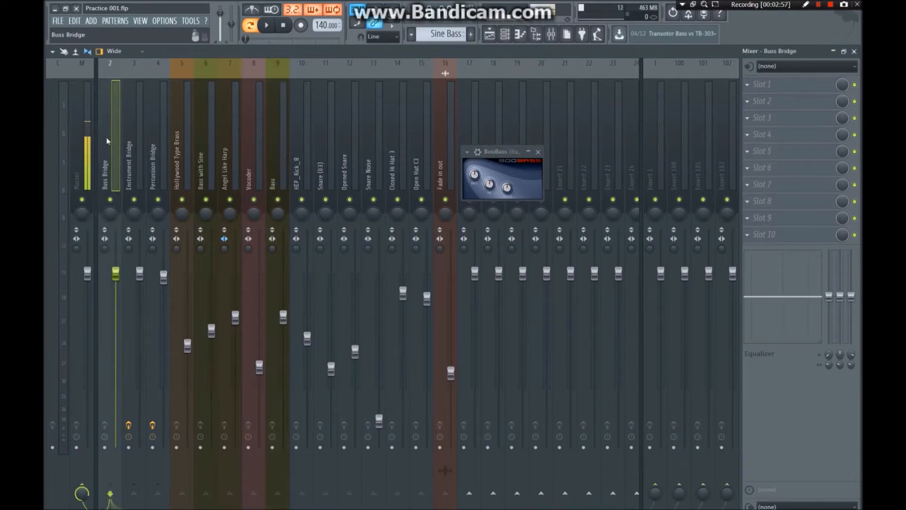
pyautogui.click(75, 140)
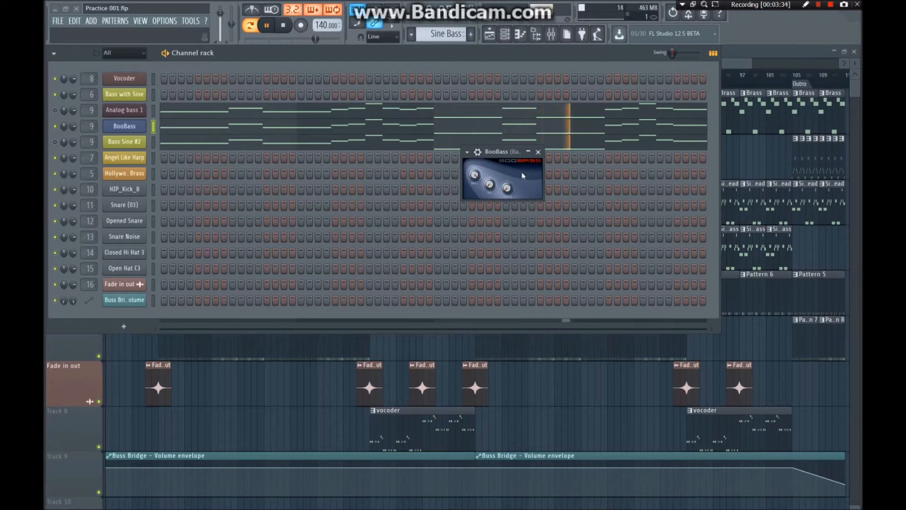
pyautogui.press('space')
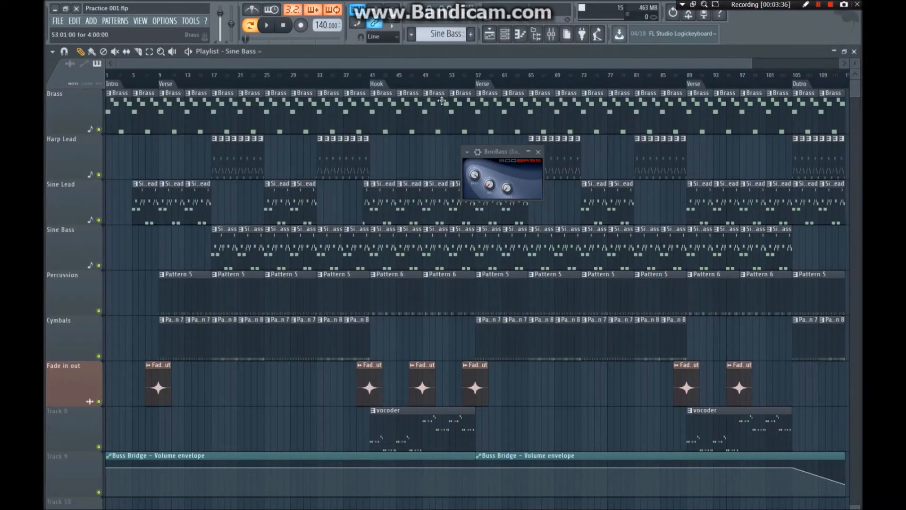
# Play the full song from bar 25 and try out the three tone knobs of BooBass, ending with playback stopped
pyautogui.click(265, 85)
pyautogui.press('space')
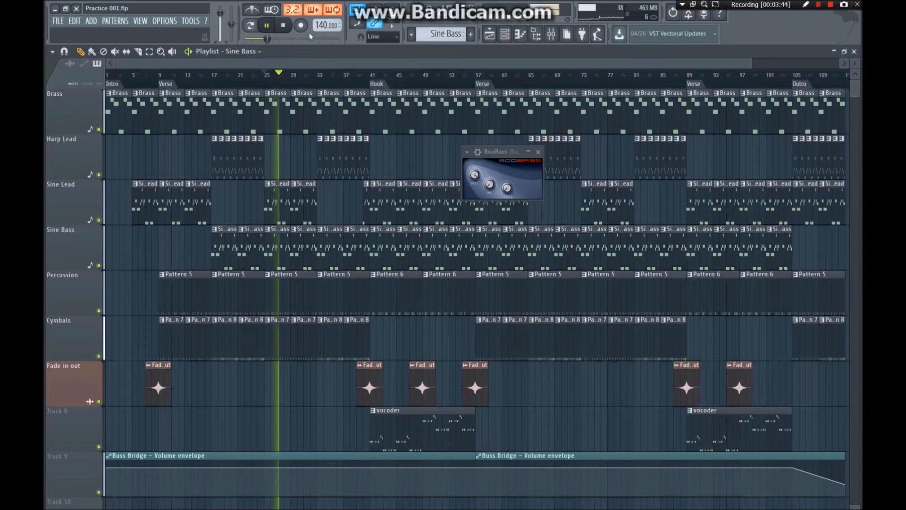
pyautogui.rightClick(508, 188)
pyautogui.click(522, 194)
pyautogui.rightClick(489, 185)
pyautogui.click(499, 189)
pyautogui.rightClick(476, 176)
pyautogui.click(484, 183)
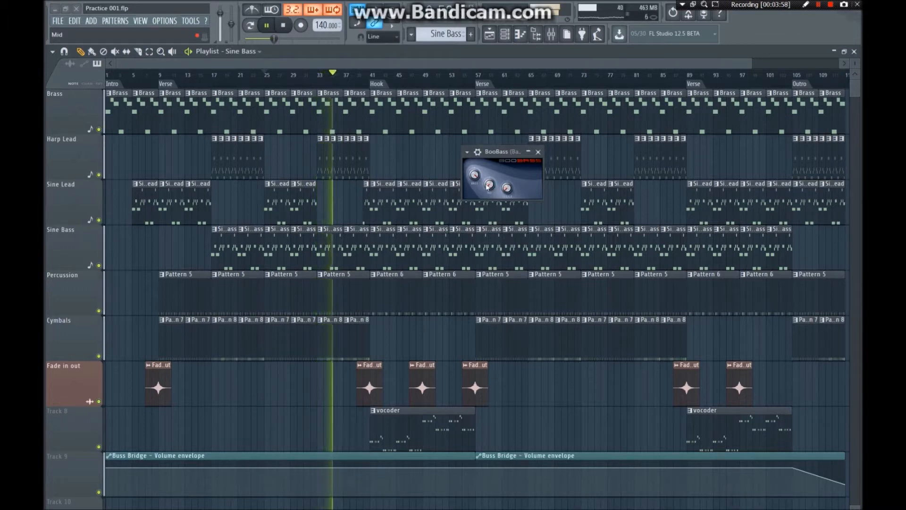
pyautogui.press('space')
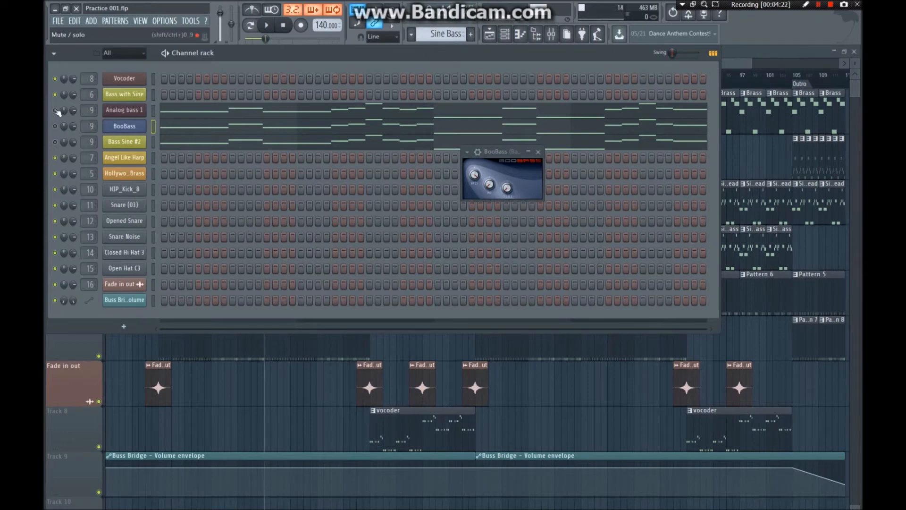
# Open the Analog bass 1 synth and audition its bass line in pattern mode
pyautogui.click(125, 113)
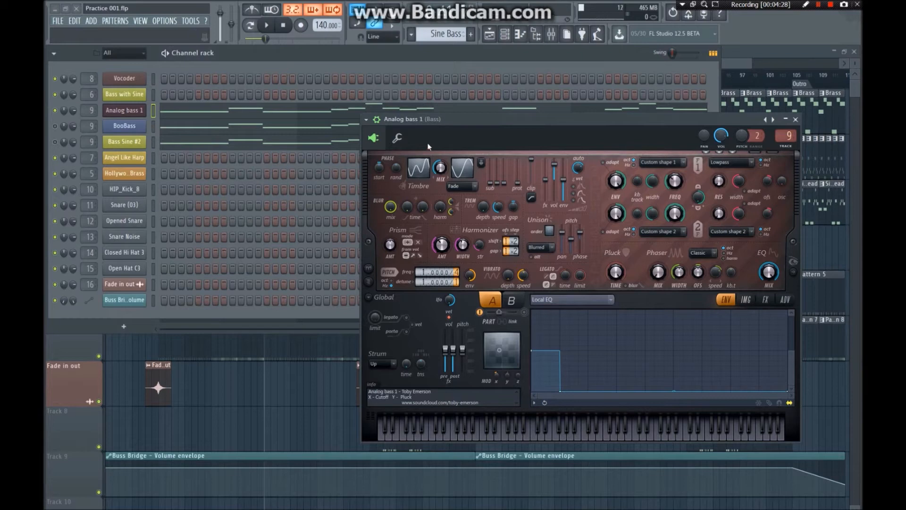
pyautogui.moveTo(526, 128); pyautogui.dragTo(485, 102)
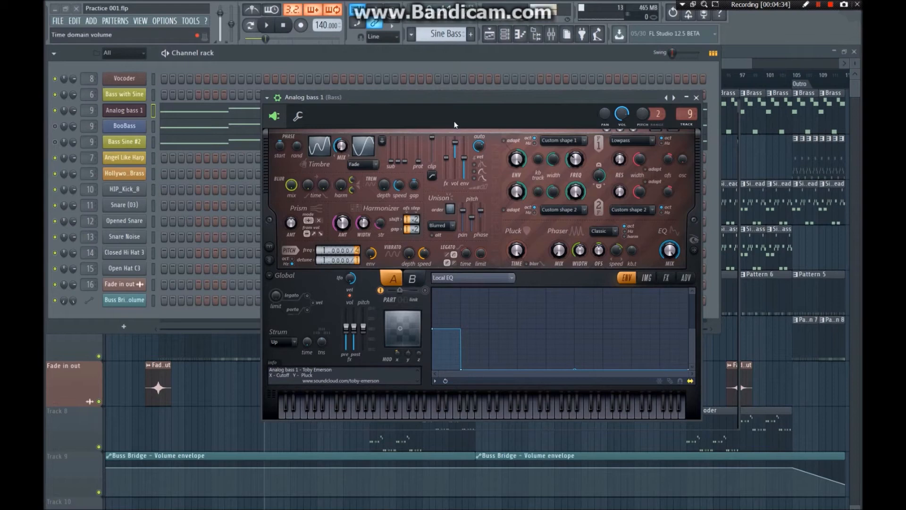
pyautogui.click(254, 29)
pyautogui.click(267, 27)
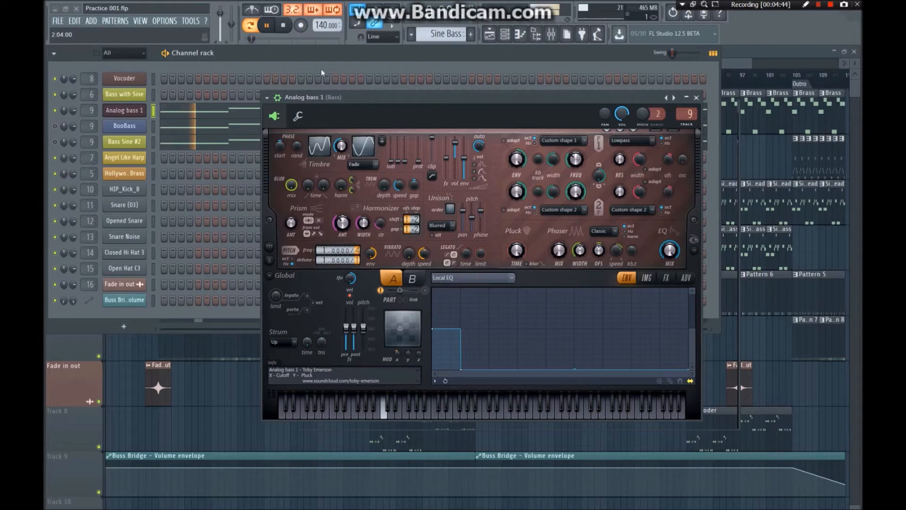
pyautogui.click(286, 29)
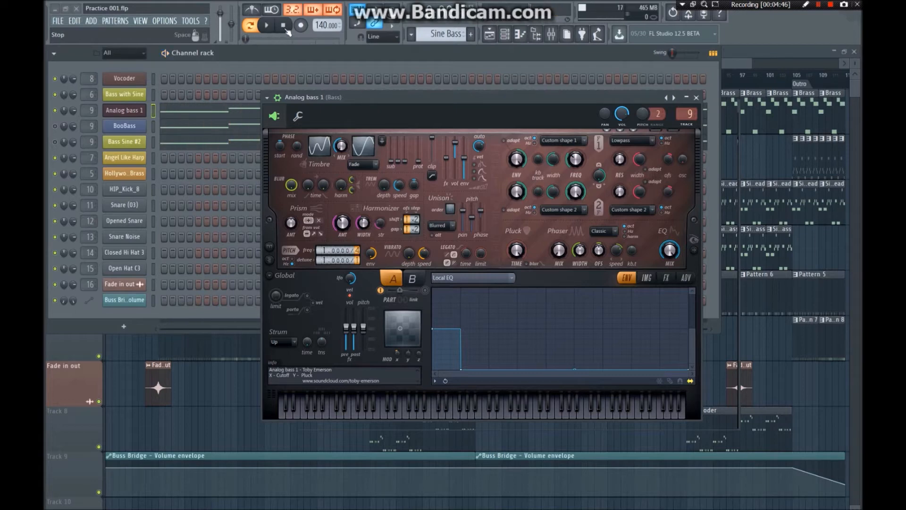
# Load the Analog bass 1 preset from the Bass category and display the Local EQ envelope for part B
pyautogui.rightClick(673, 98)
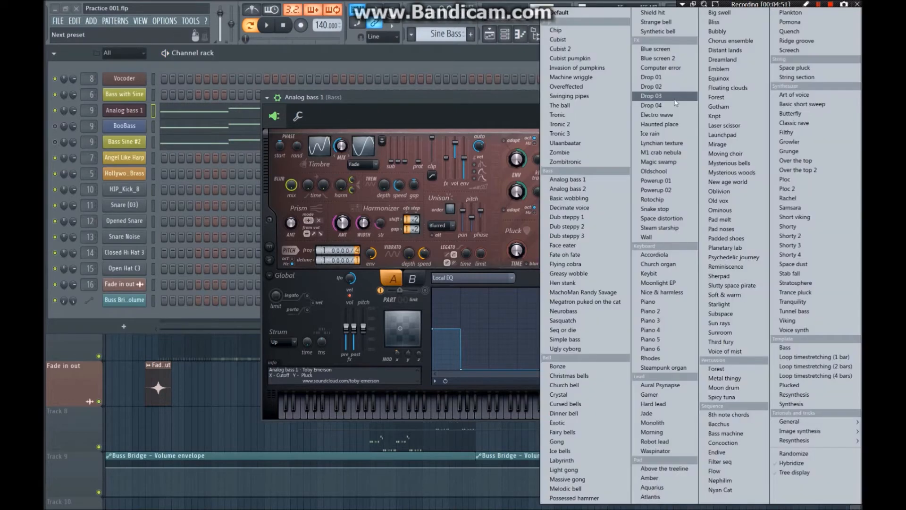
pyautogui.click(580, 180)
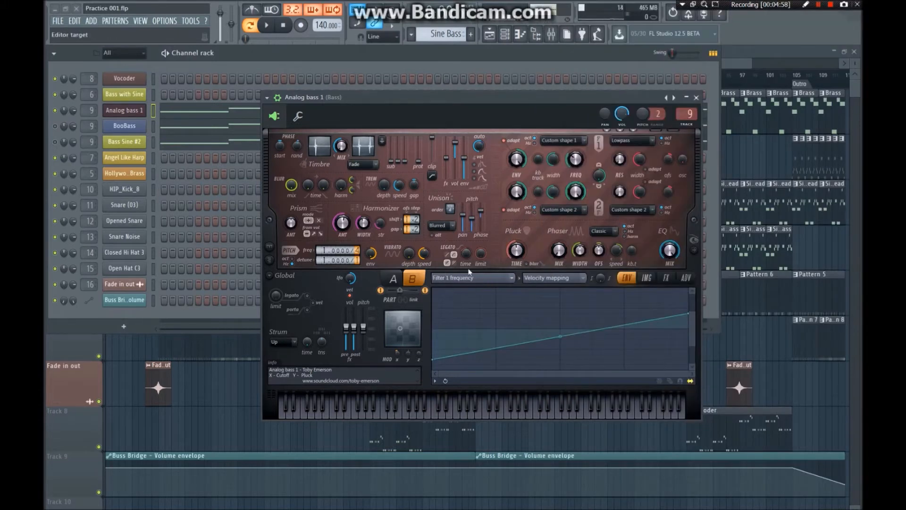
pyautogui.click(483, 279)
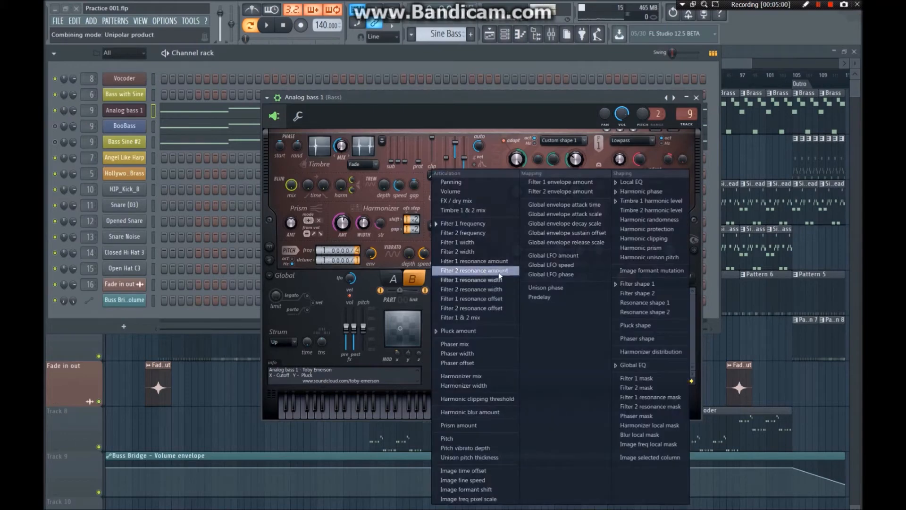
pyautogui.click(636, 183)
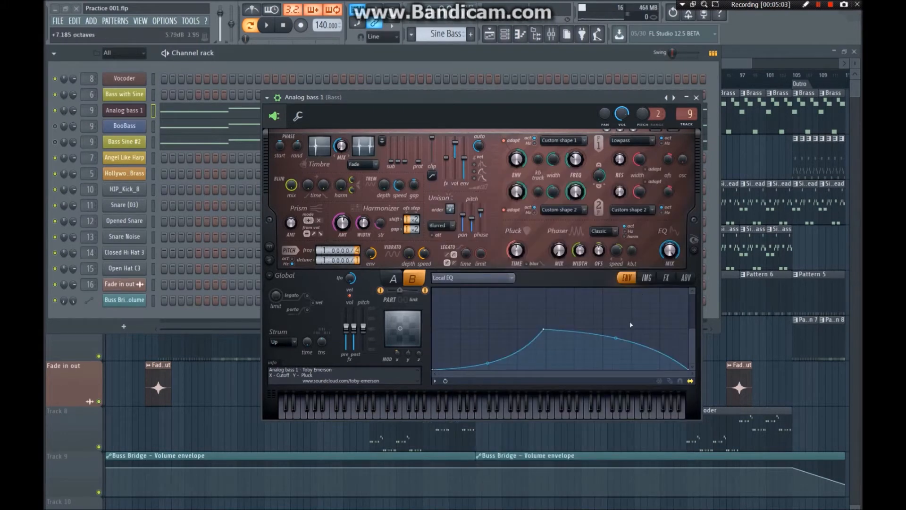
# Shape part A's Local EQ to drop to minimum at a Hold point about 1 octave in, and turn off Adapt for both filters
pyautogui.click(394, 279)
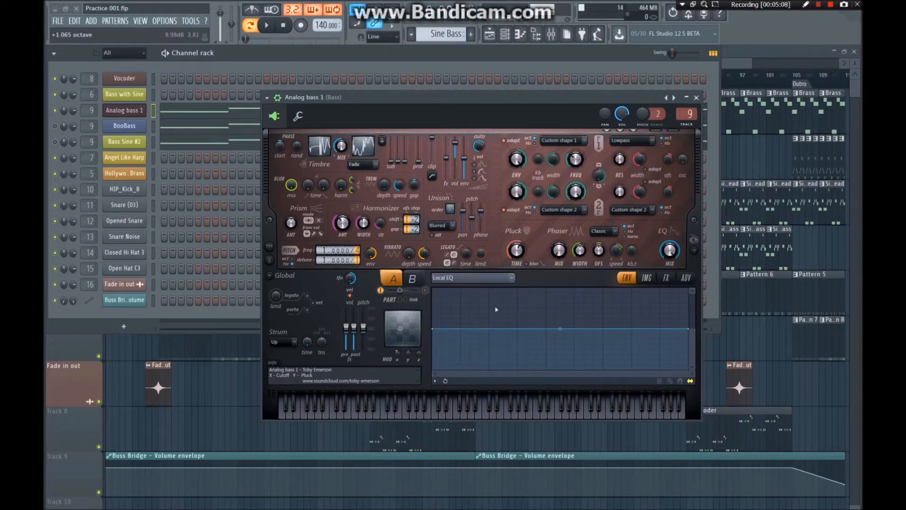
pyautogui.moveTo(683, 332); pyautogui.dragTo(689, 370)
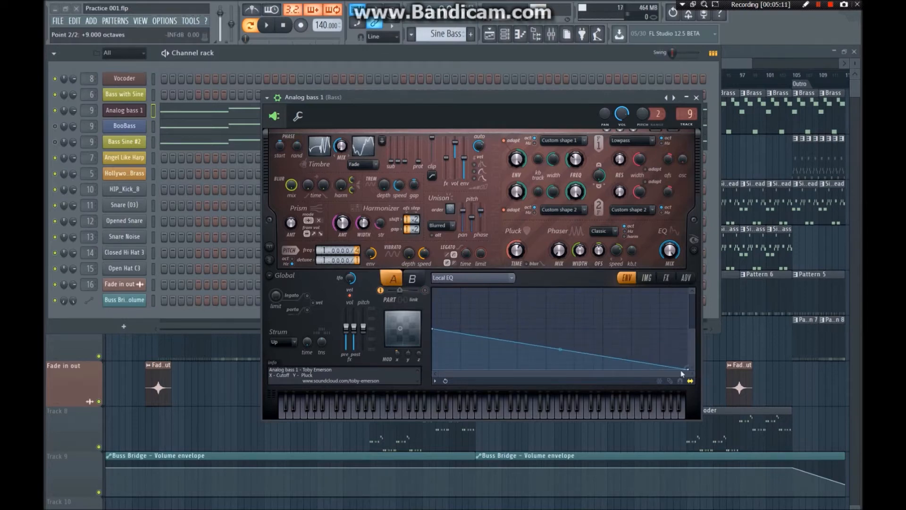
pyautogui.rightClick(462, 371)
pyautogui.rightClick(462, 370)
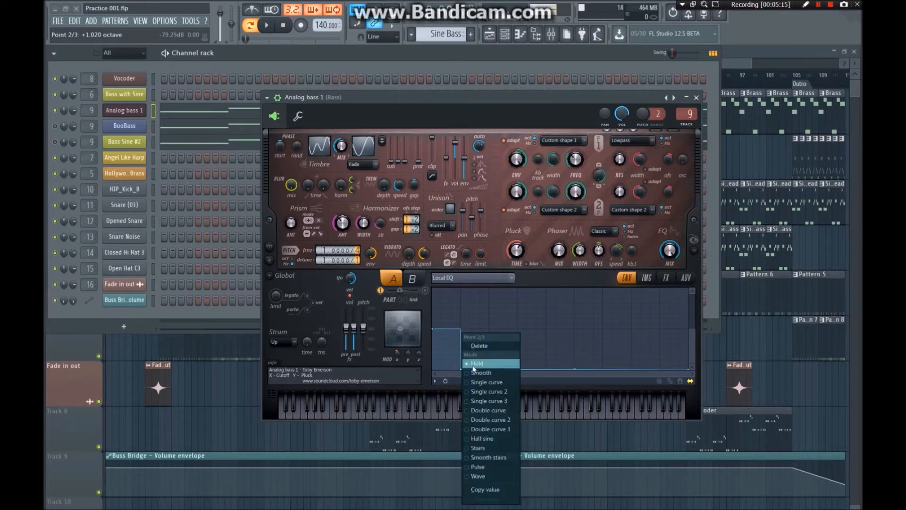
pyautogui.click(473, 117)
pyautogui.click(504, 141)
pyautogui.click(503, 209)
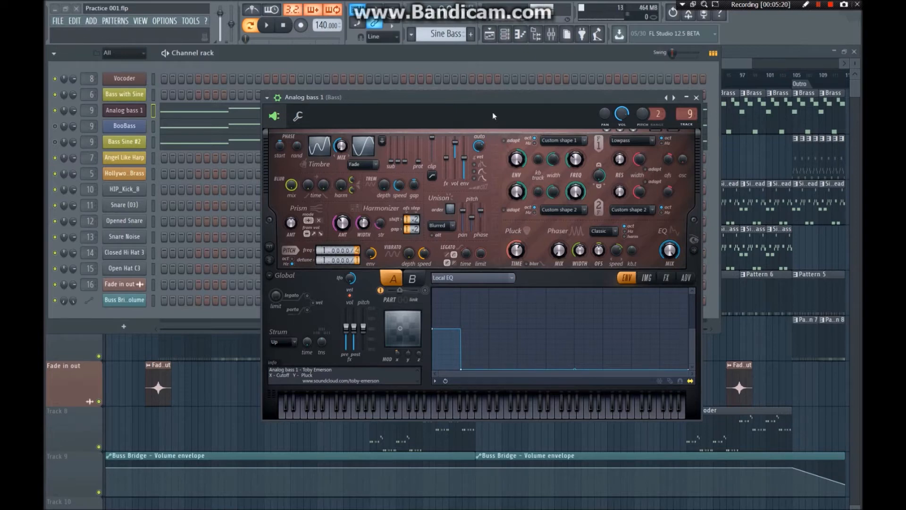
# Sweep the part A and B mix during pattern playback, leaving it fully on part A with part B disabled
pyautogui.press('space')
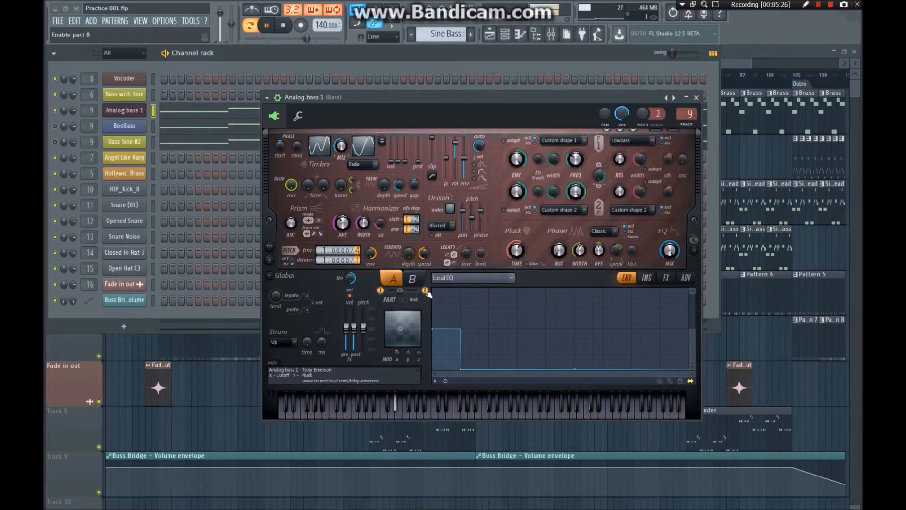
pyautogui.moveTo(401, 291); pyautogui.dragTo(390, 291)
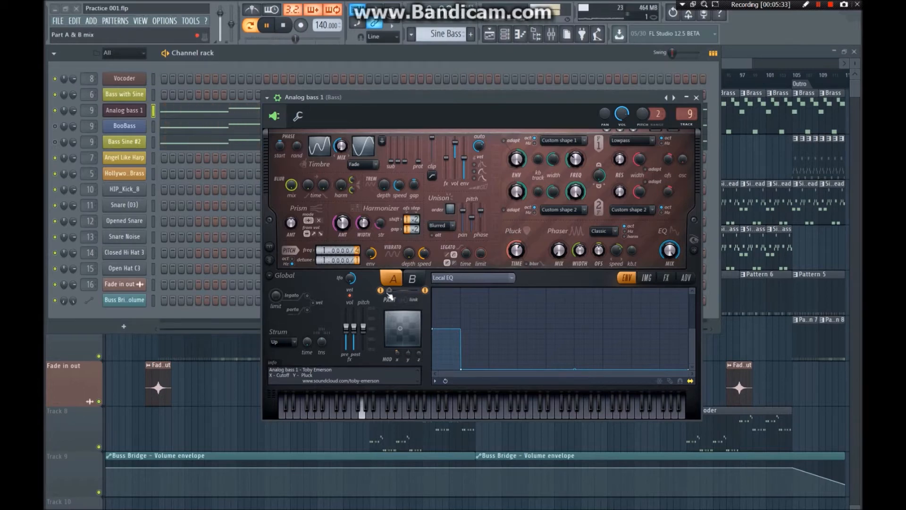
pyautogui.moveTo(390, 290); pyautogui.dragTo(416, 289)
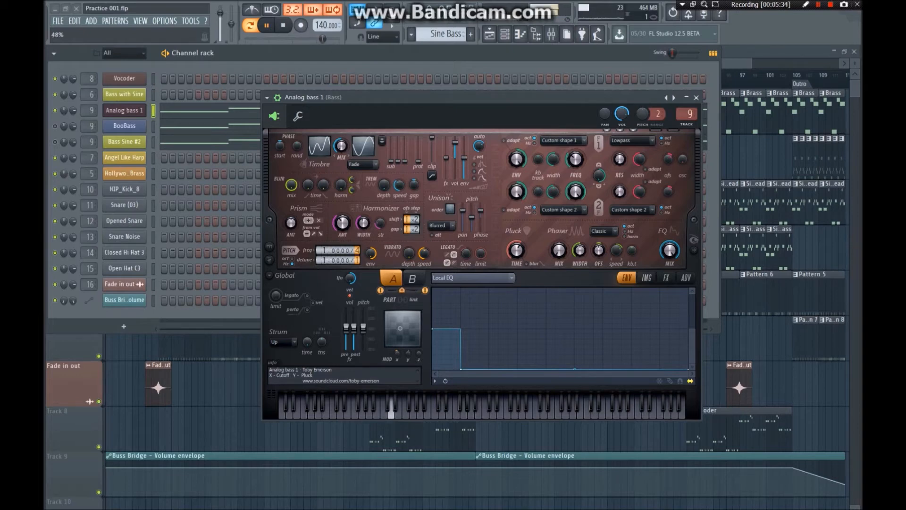
pyautogui.click(425, 289)
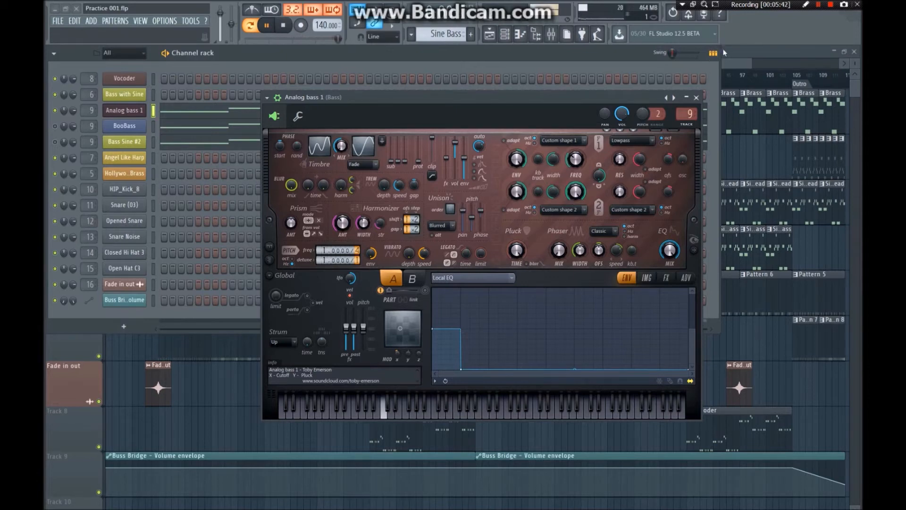
pyautogui.press('space')
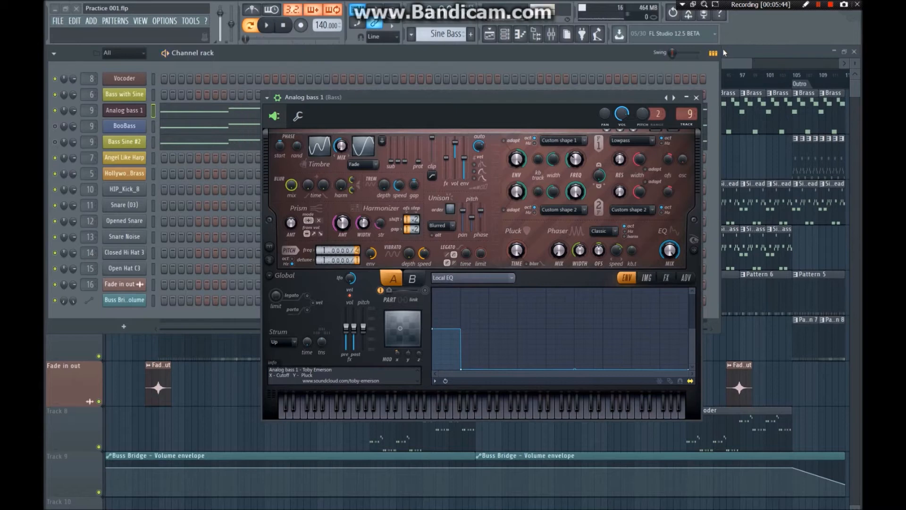
# Move the compacted Analog bass 1 window clear of the early playlist bars and play the full song from bar 25
pyautogui.click(723, 49)
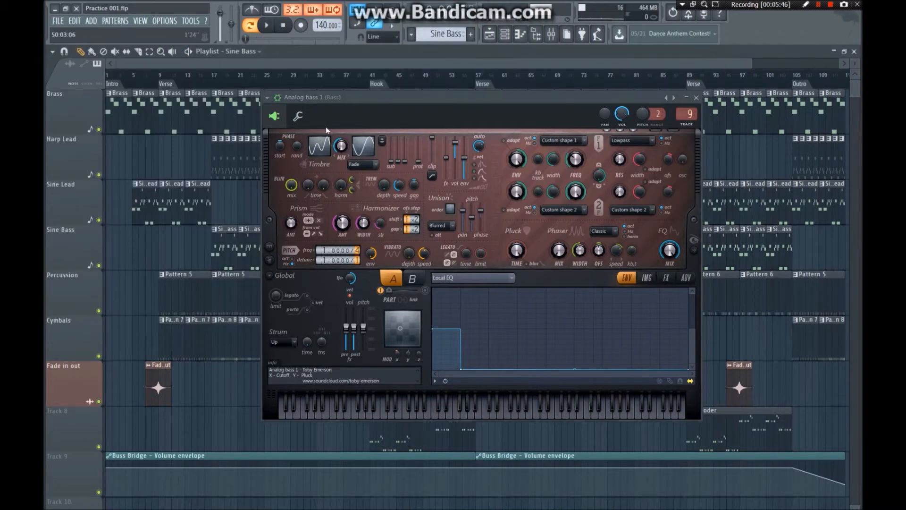
pyautogui.click(278, 98)
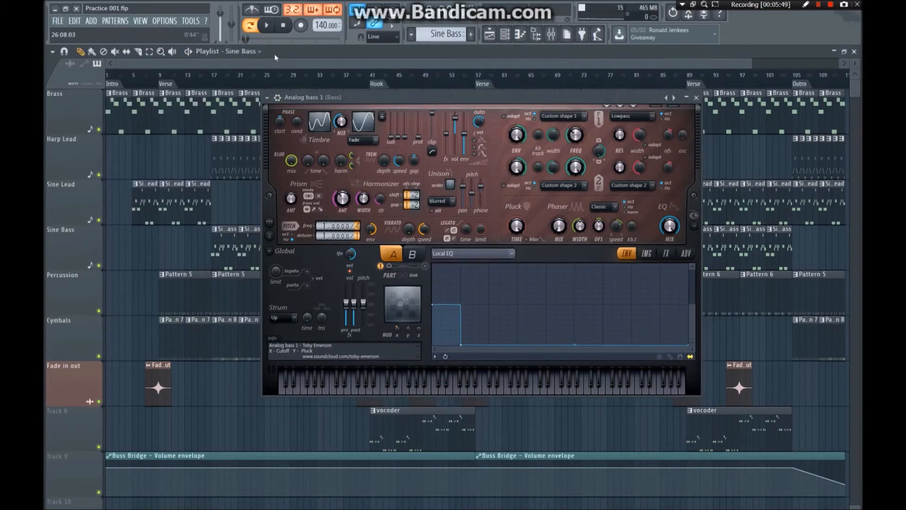
pyautogui.moveTo(347, 97); pyautogui.dragTo(480, 132)
pyautogui.click(266, 77)
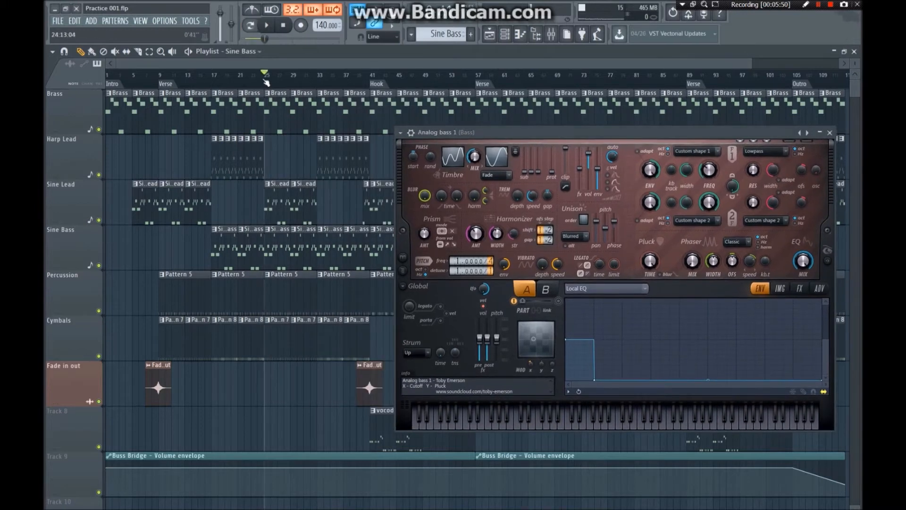
pyautogui.press('space')
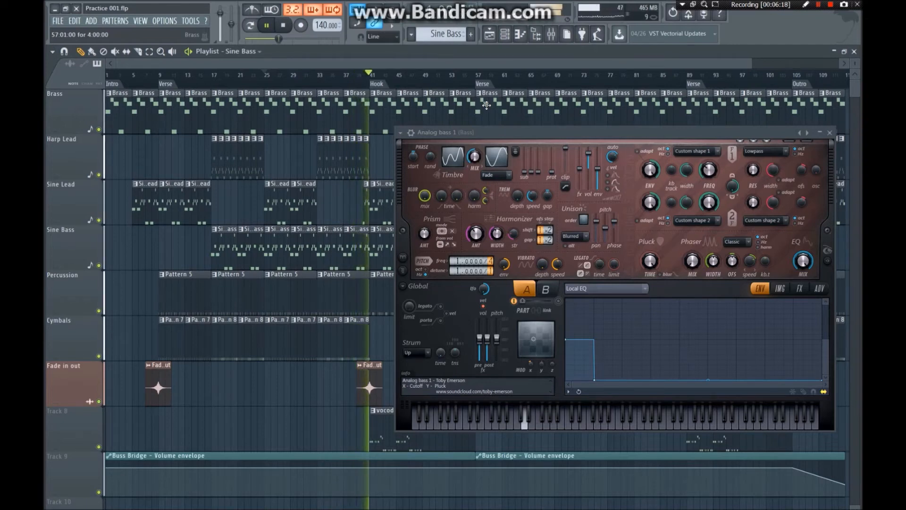
# Stop the song, close the Analog bass 1 window and reopen it through the channel rack
pyautogui.press('space')
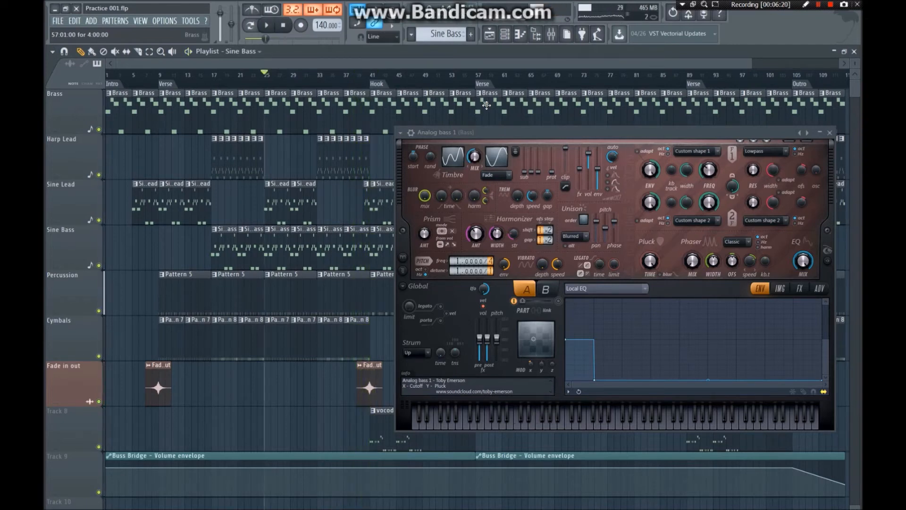
pyautogui.click(829, 132)
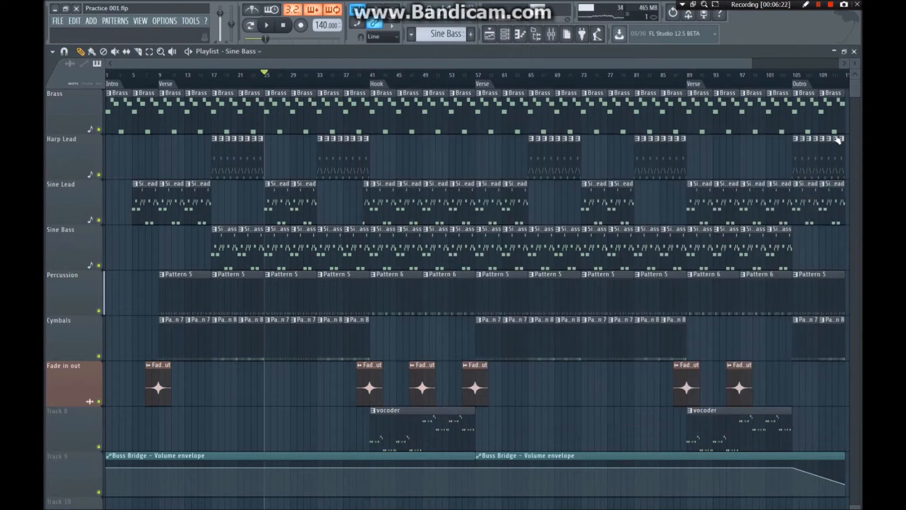
pyautogui.click(506, 35)
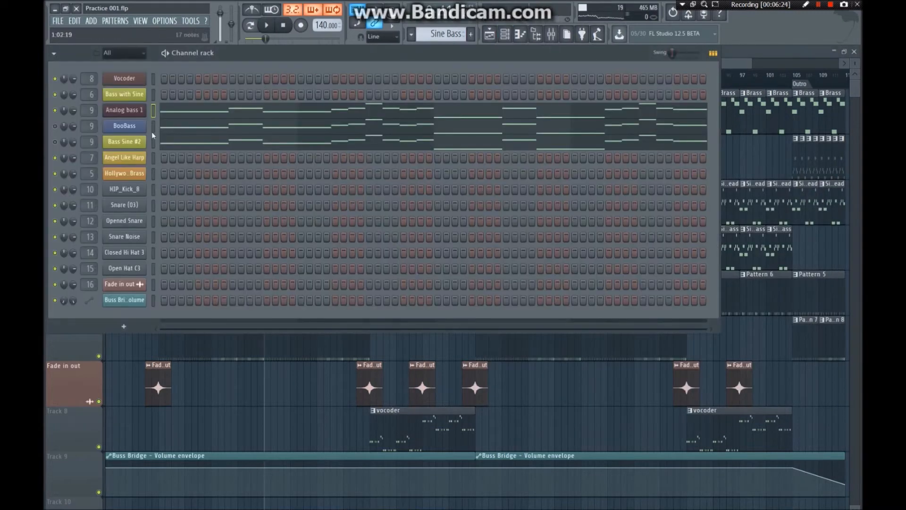
pyautogui.click(135, 111)
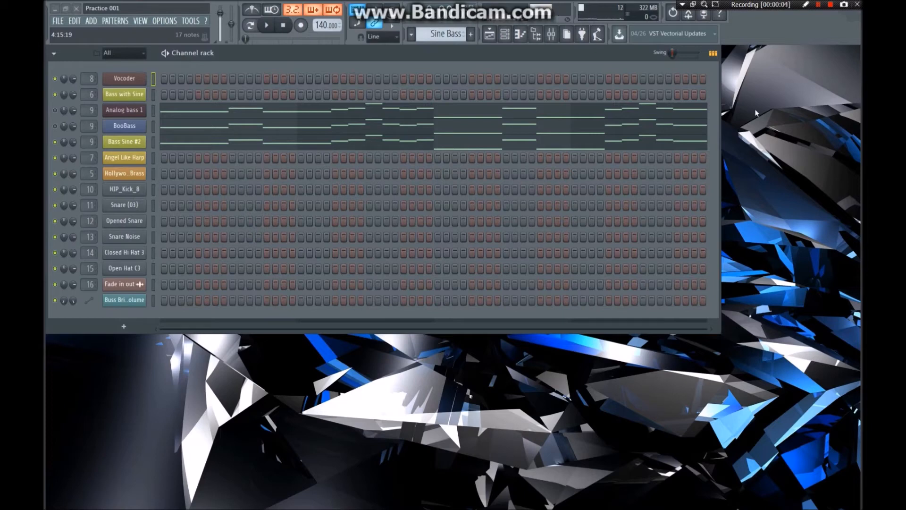
# Open Bass Sine #2 and save its Bass Sine preset into the CastleVania category
pyautogui.click(133, 144)
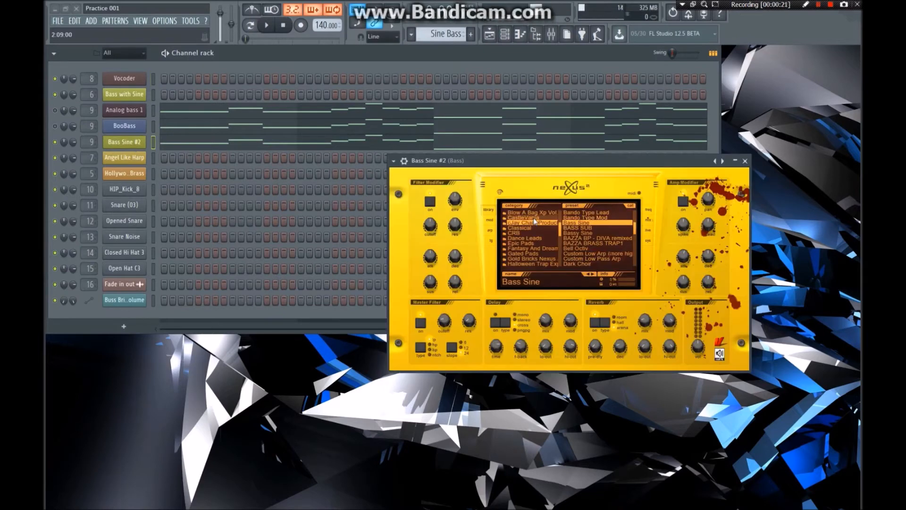
pyautogui.click(533, 219)
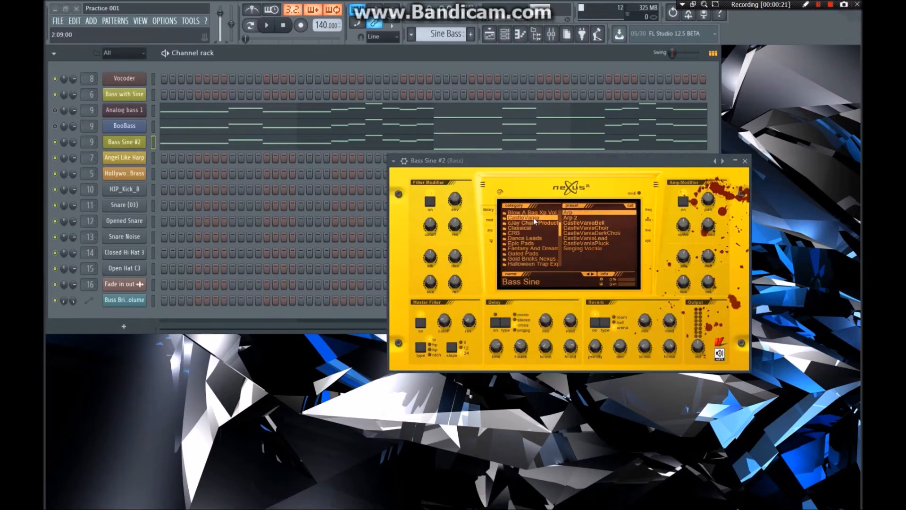
pyautogui.rightClick(540, 283)
pyautogui.click(560, 288)
# Compare the Bass Sine entries in the two preset categories and delete the copy from CastleVania
pyautogui.rightClick(584, 224)
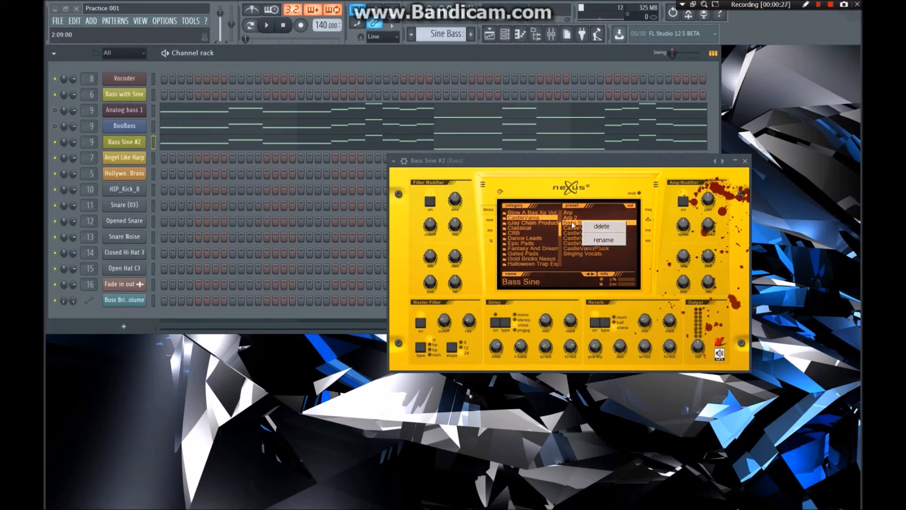
pyautogui.click(545, 222)
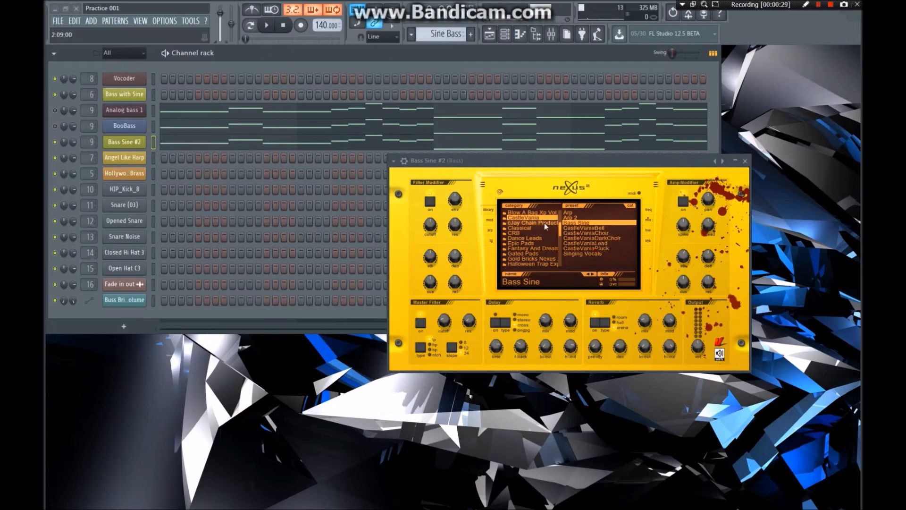
pyautogui.click(528, 223)
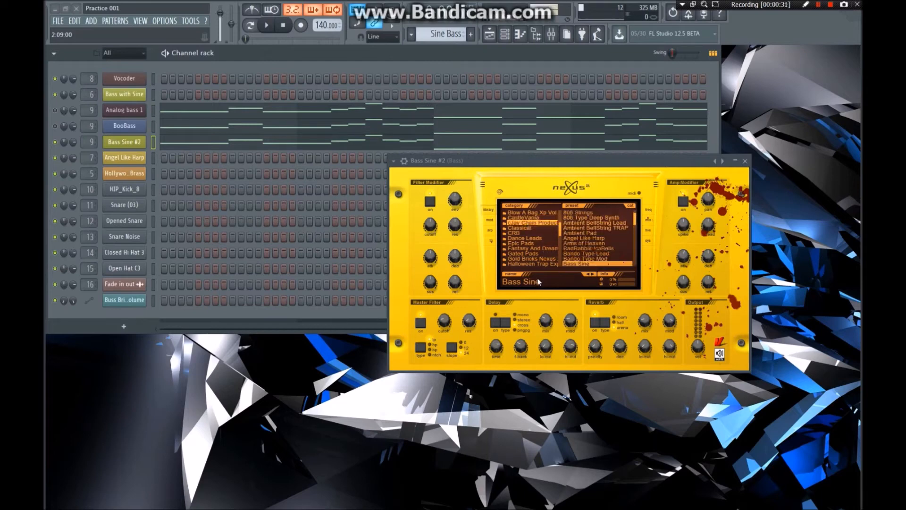
pyautogui.rightClick(539, 281)
pyautogui.click(545, 218)
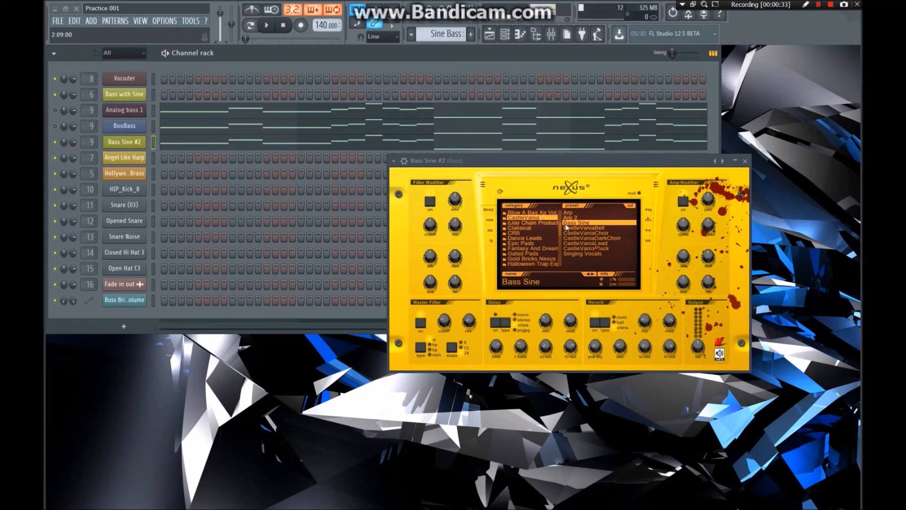
pyautogui.rightClick(571, 225)
pyautogui.click(577, 235)
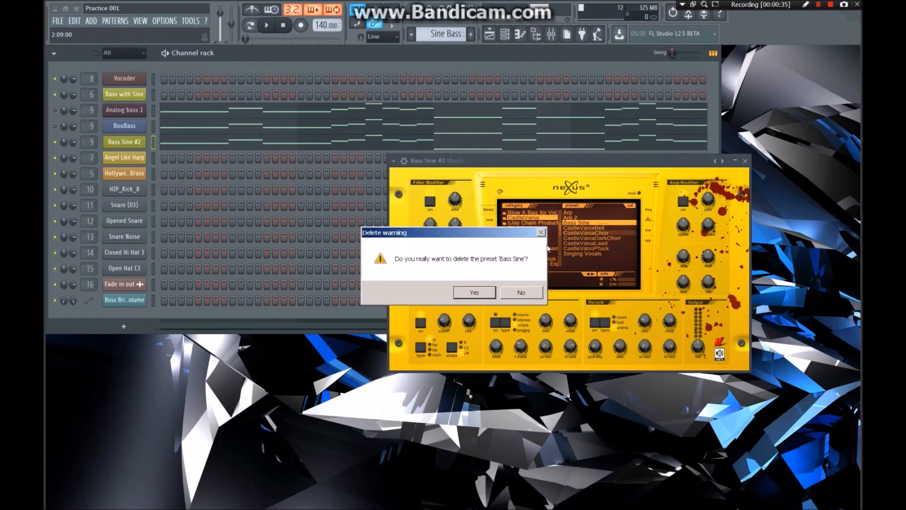
pyautogui.click(474, 292)
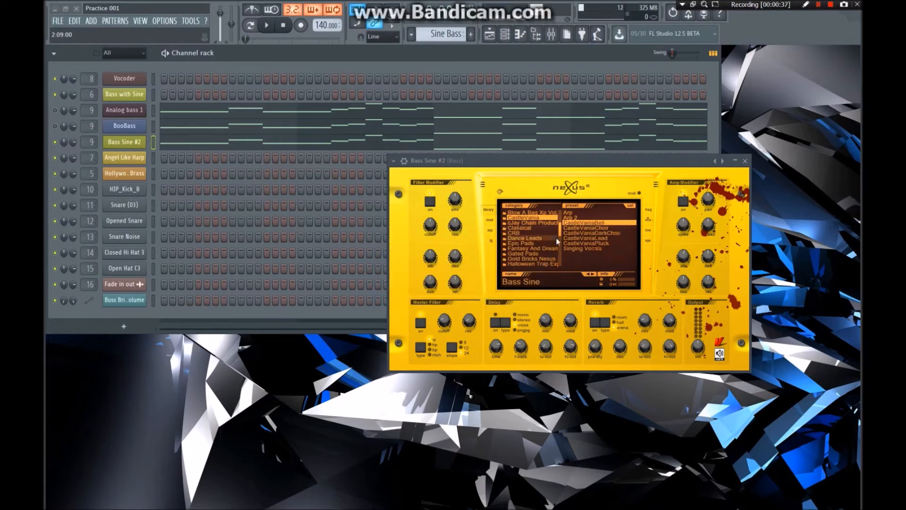
# Save the edited Analog bass 1 sound as a preset named Harmonic Bass in the Harmor folder
pyautogui.click(139, 128)
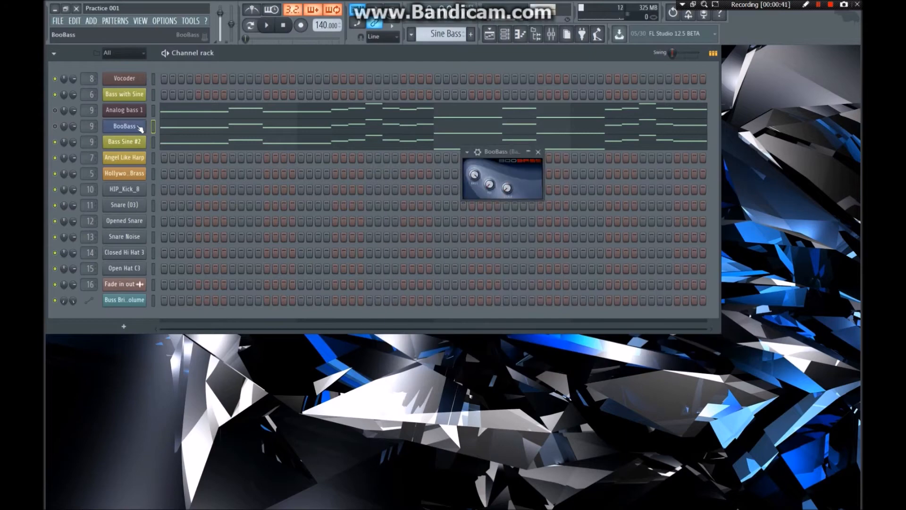
pyautogui.click(132, 114)
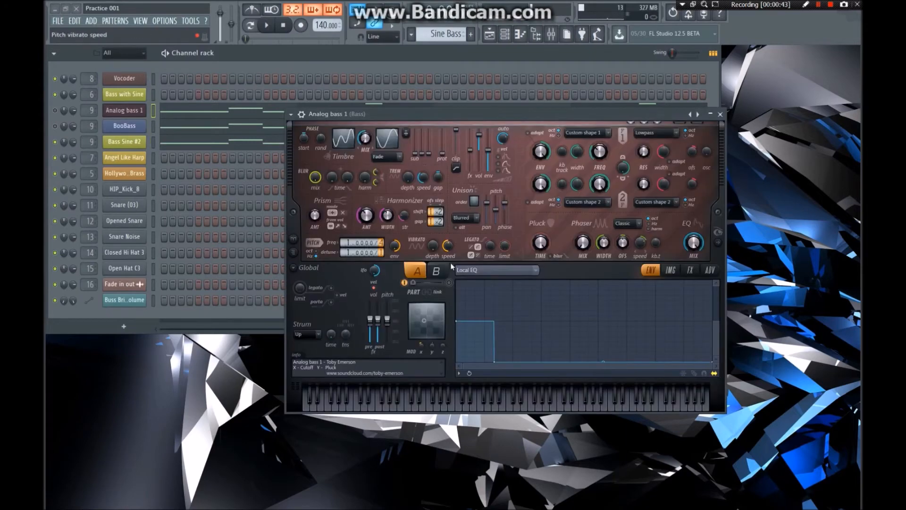
pyautogui.click(293, 117)
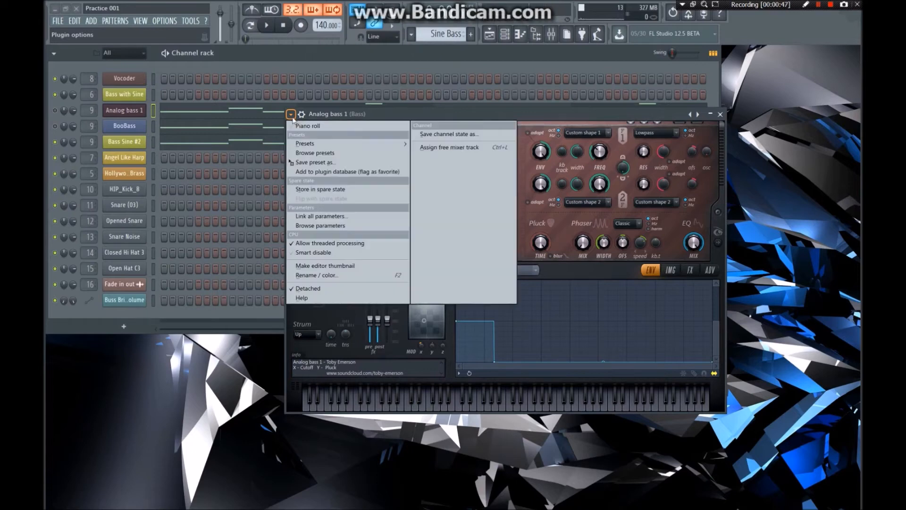
pyautogui.click(315, 163)
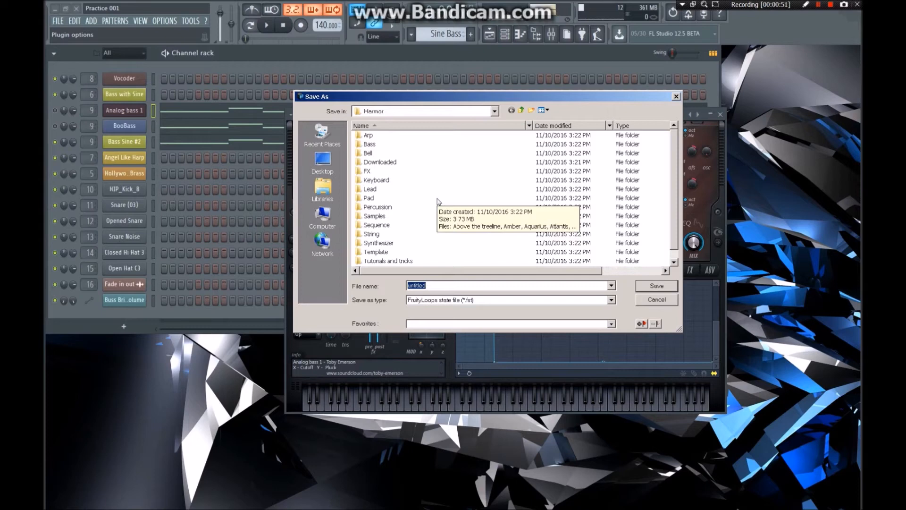
pyautogui.write('Harmonic Bass')
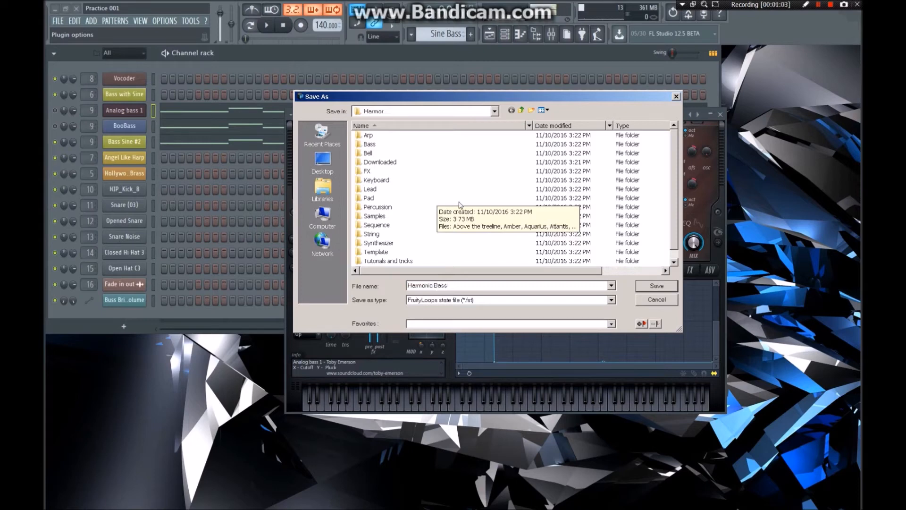
pyautogui.click(660, 287)
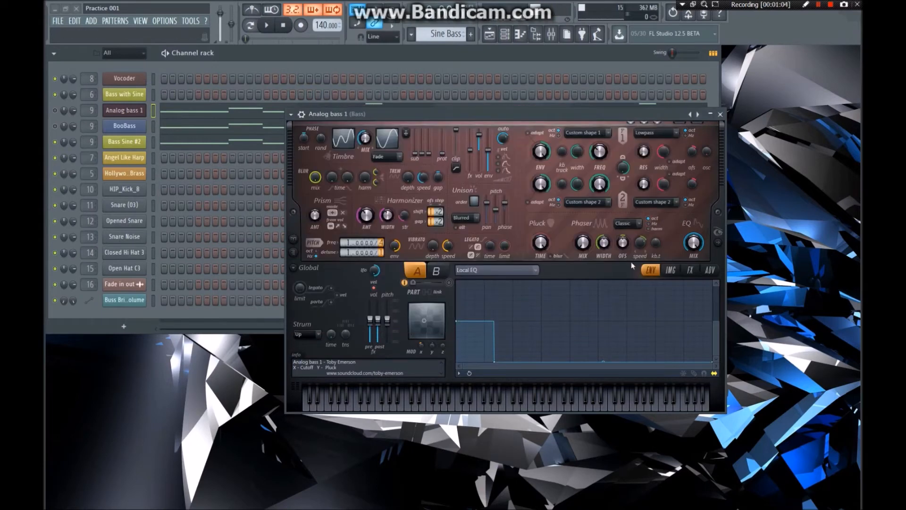
# Load the saved Harmonic Bass preset from the preset list and close the instrument window
pyautogui.rightClick(699, 122)
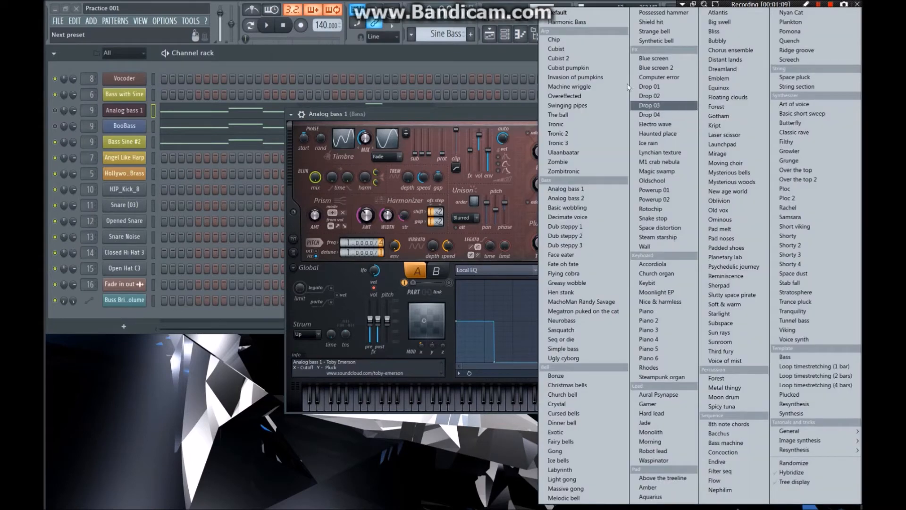
pyautogui.click(598, 21)
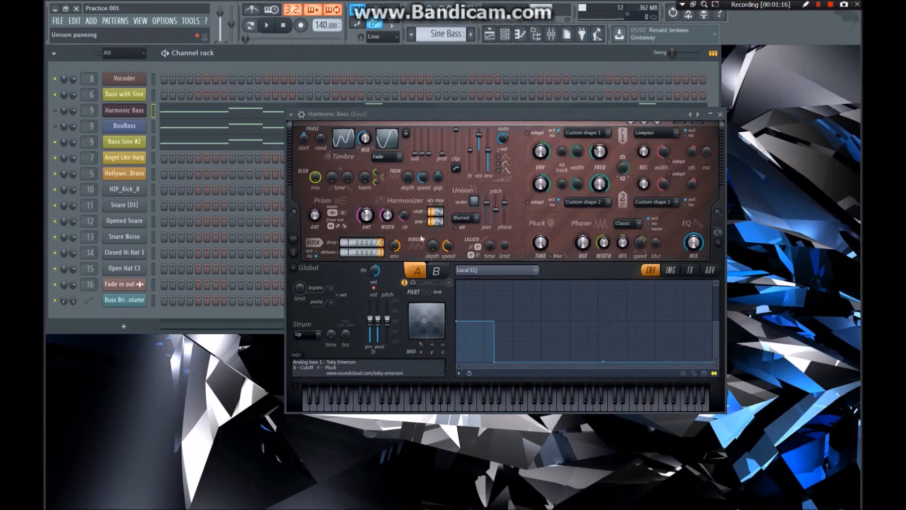
pyautogui.click(720, 115)
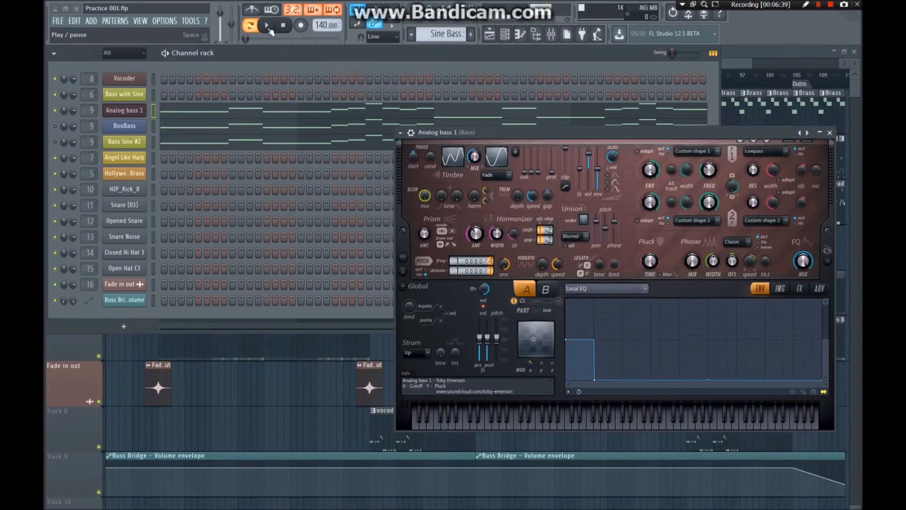
# Loop the bass pattern, move the Local EQ drop point out to about 1.335 octave, and bring the playlist back into view
pyautogui.click(268, 27)
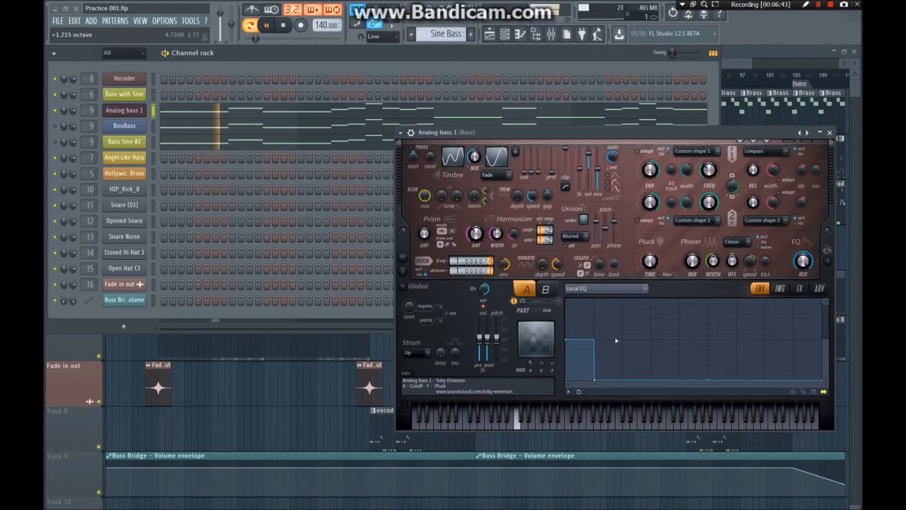
pyautogui.moveTo(598, 380); pyautogui.dragTo(607, 427)
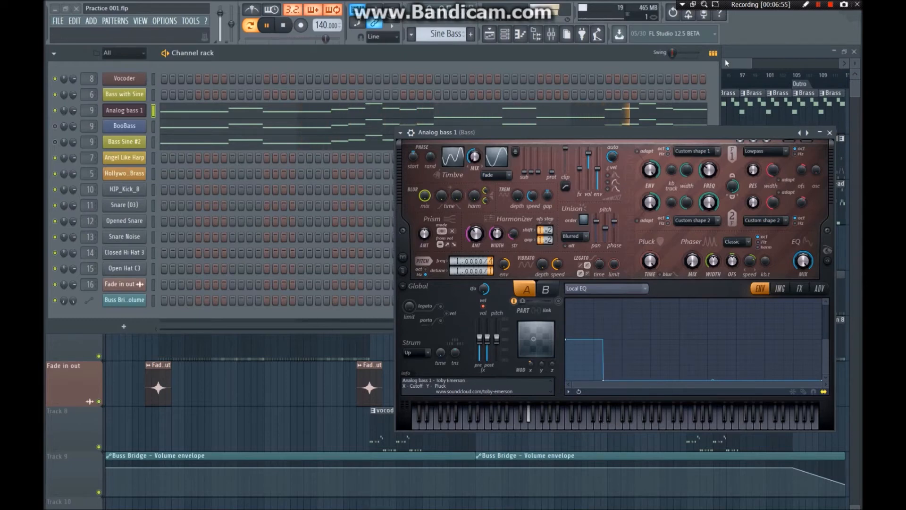
pyautogui.click(740, 46)
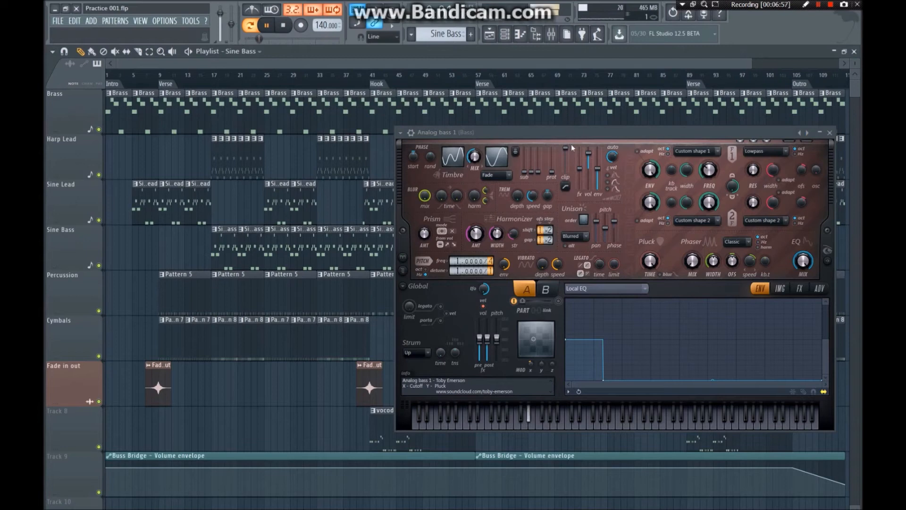
pyautogui.press('space')
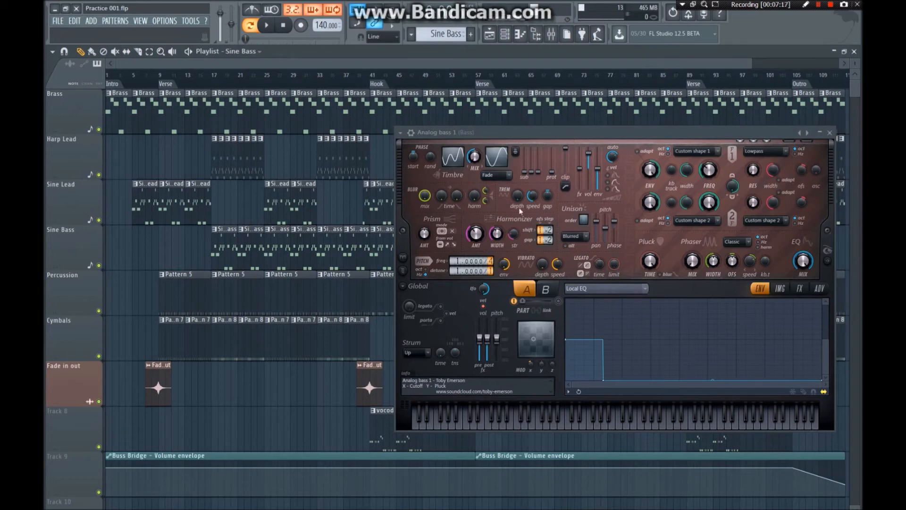
# Audition the Local EQ drop at about 0.99 octave during playback and widen it back to its previous position
pyautogui.press('space')
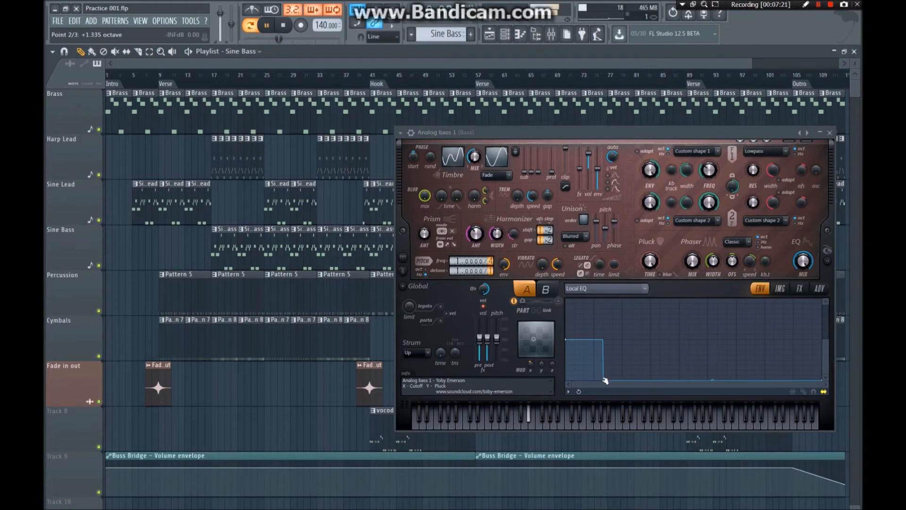
pyautogui.moveTo(604, 381); pyautogui.dragTo(593, 383)
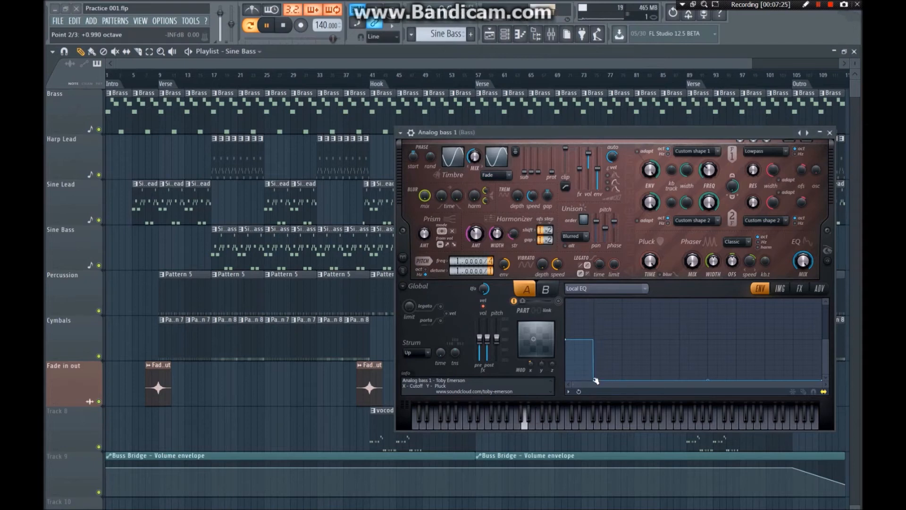
pyautogui.press('space')
pyautogui.press('space')
pyautogui.moveTo(596, 379); pyautogui.dragTo(603, 381)
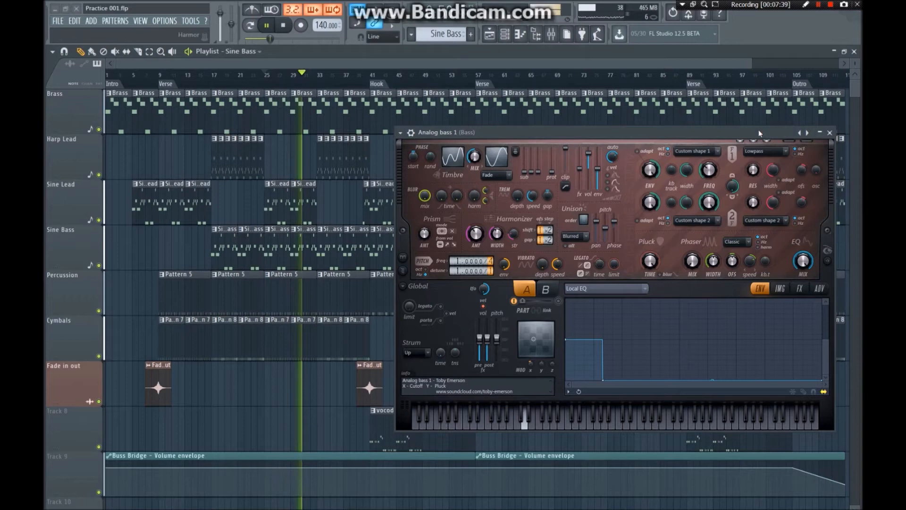
# Shift the Analog bass 1 window, reveal its spectrum display beside the editor, and try a lower Local EQ drop point
pyautogui.moveTo(757, 129); pyautogui.dragTo(647, 111)
pyautogui.click(718, 244)
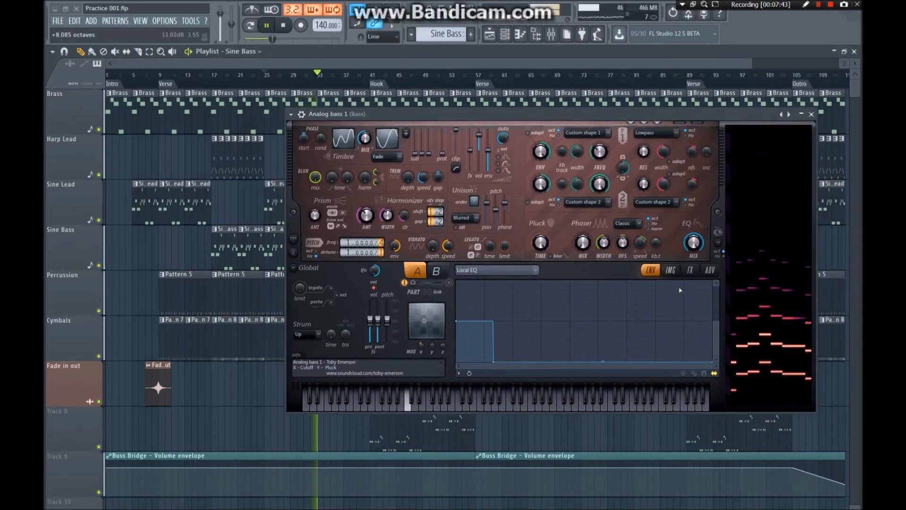
pyautogui.moveTo(495, 363); pyautogui.dragTo(486, 363)
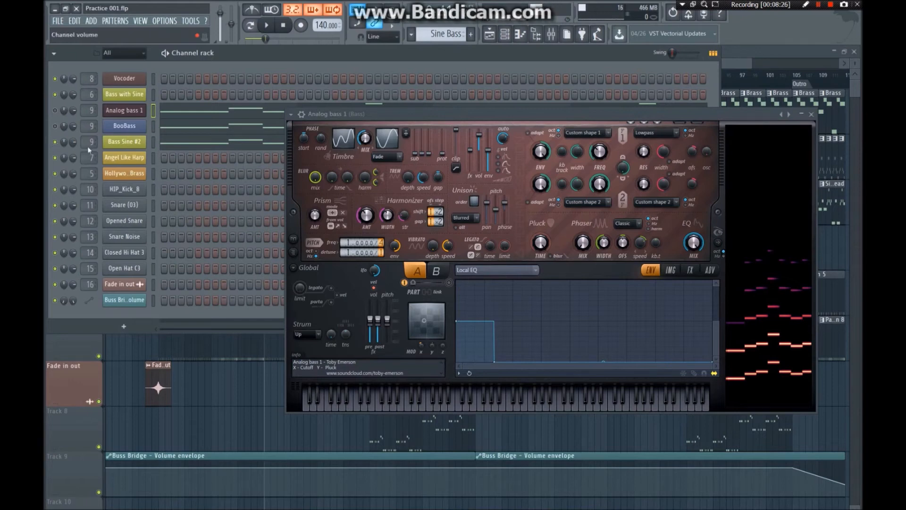
# Open Bass Sine #2, browse the Bass and cJay Chain Product preset categories, and show the layer mixer page
pyautogui.click(126, 143)
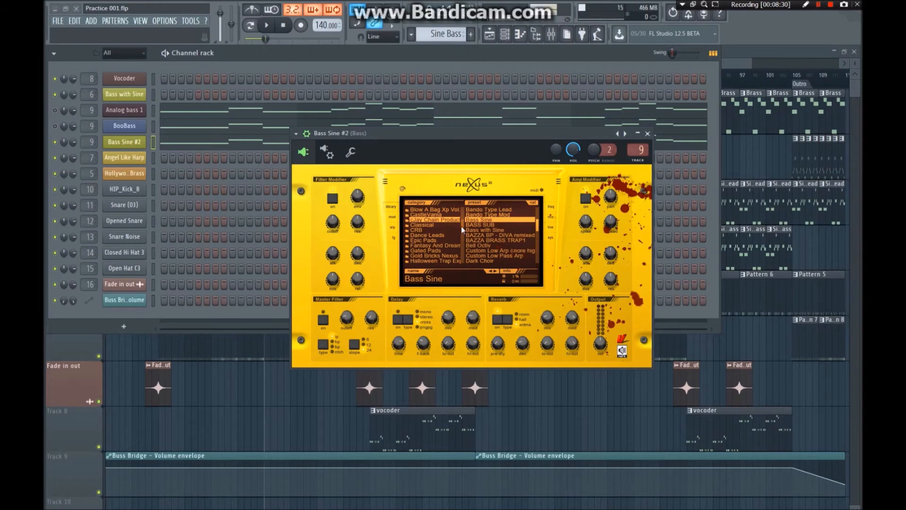
pyautogui.scroll(3, 461, 224)
pyautogui.click(438, 225)
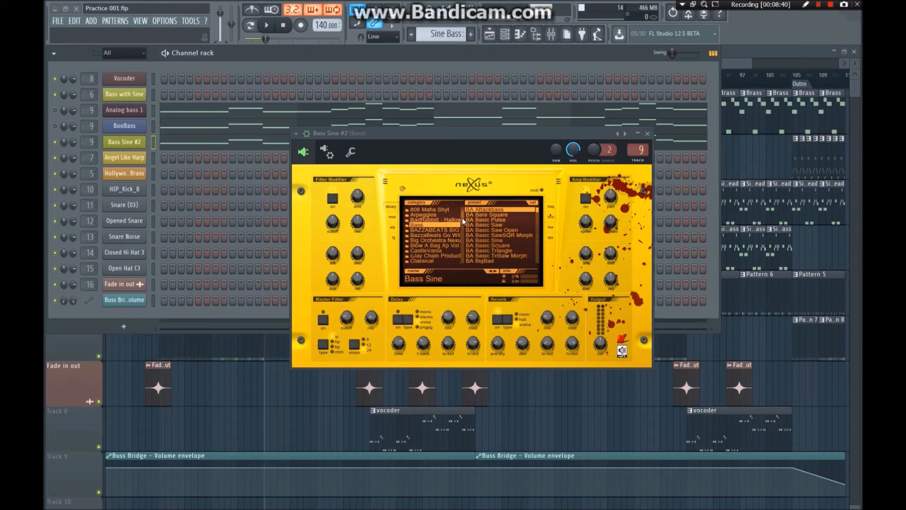
pyautogui.scroll(-1, 463, 219)
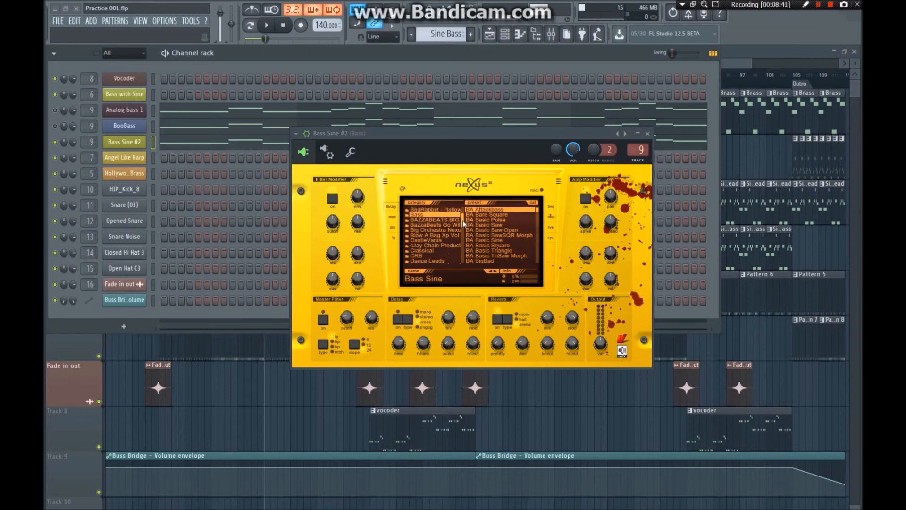
pyautogui.click(441, 245)
pyautogui.scroll(-2, 538, 220)
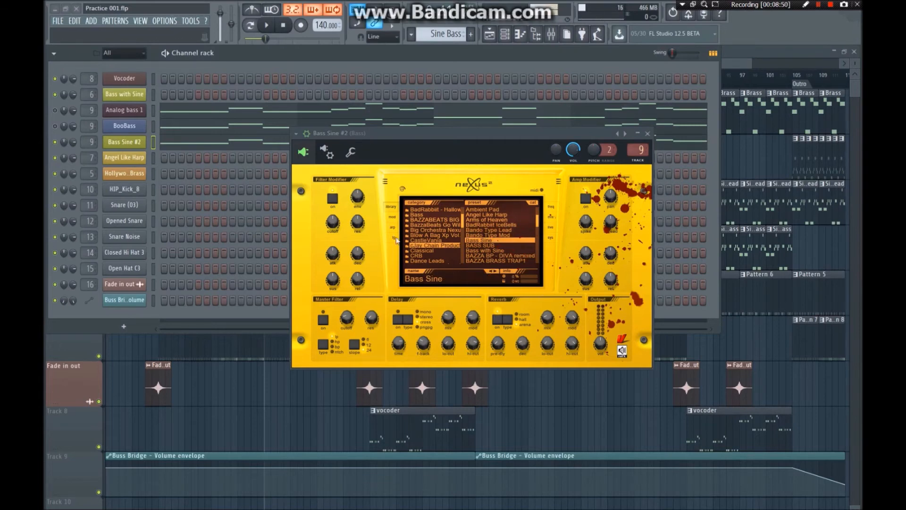
pyautogui.click(550, 216)
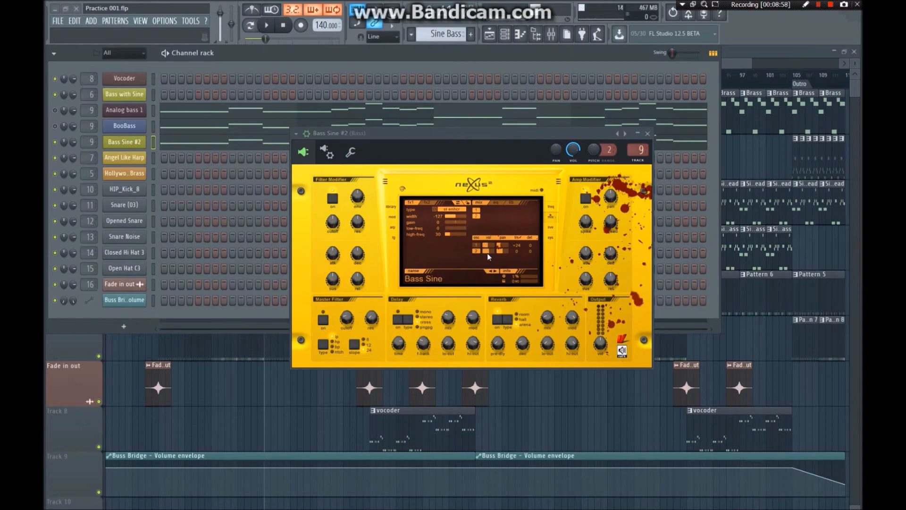
# Start playback and switch it from the whole song to the Sine Bass pattern on its own
pyautogui.click(488, 151)
pyautogui.press('space')
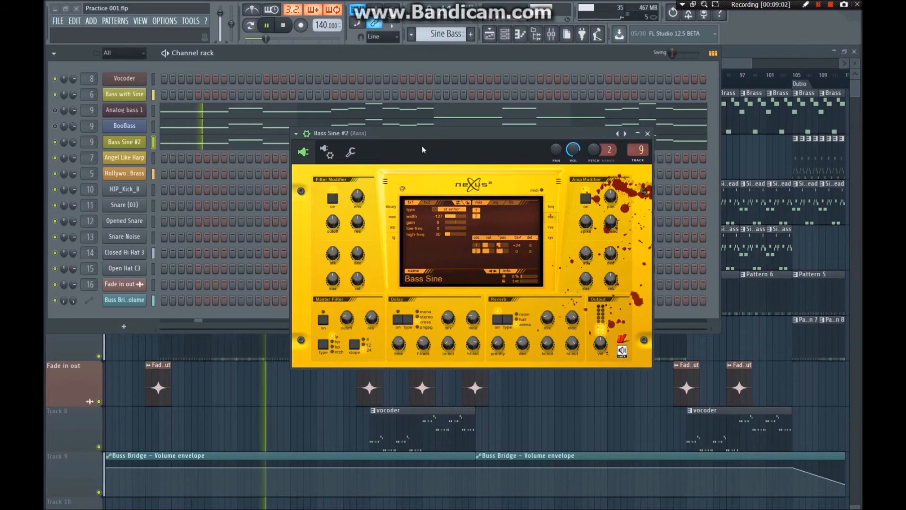
pyautogui.click(263, 35)
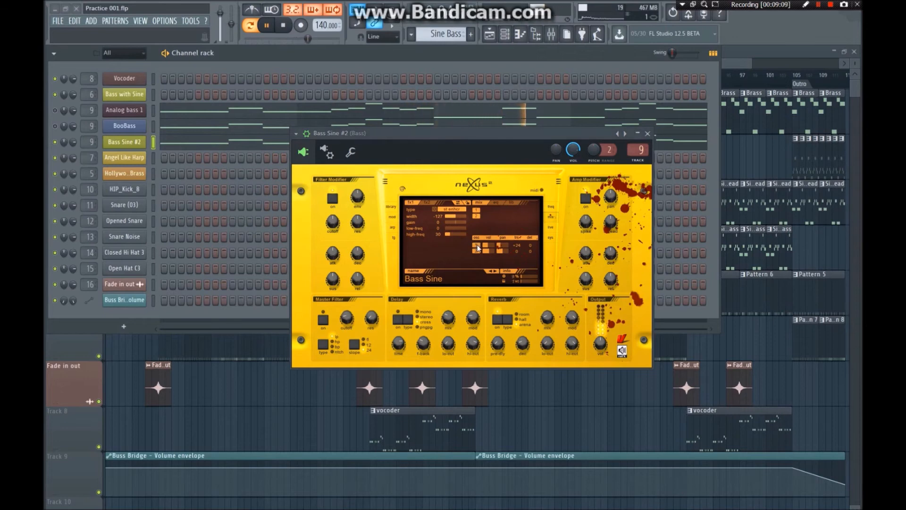
# Audition Bass Sine #2 with layer 1's transpose at 0, stop playback, and restore the layer's previous transpose
pyautogui.moveTo(518, 245); pyautogui.dragTo(527, 277)
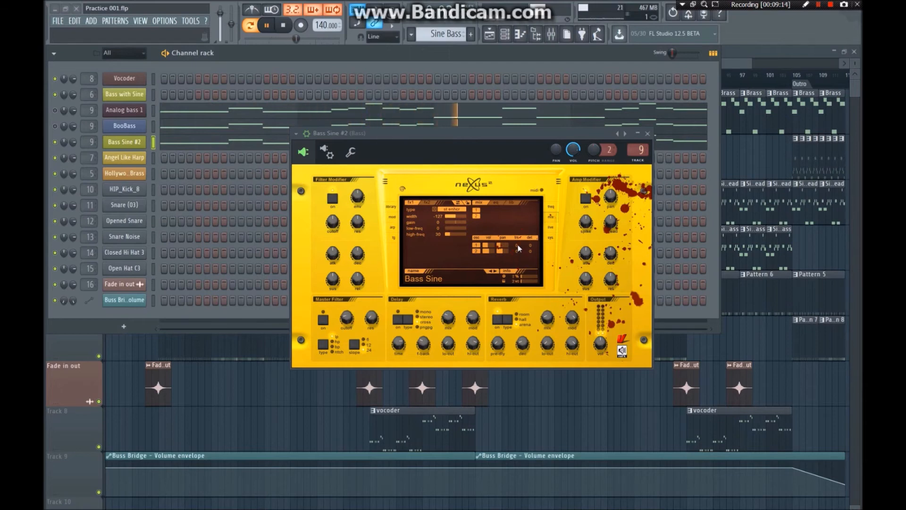
pyautogui.press('space')
pyautogui.moveTo(517, 246); pyautogui.dragTo(515, 224)
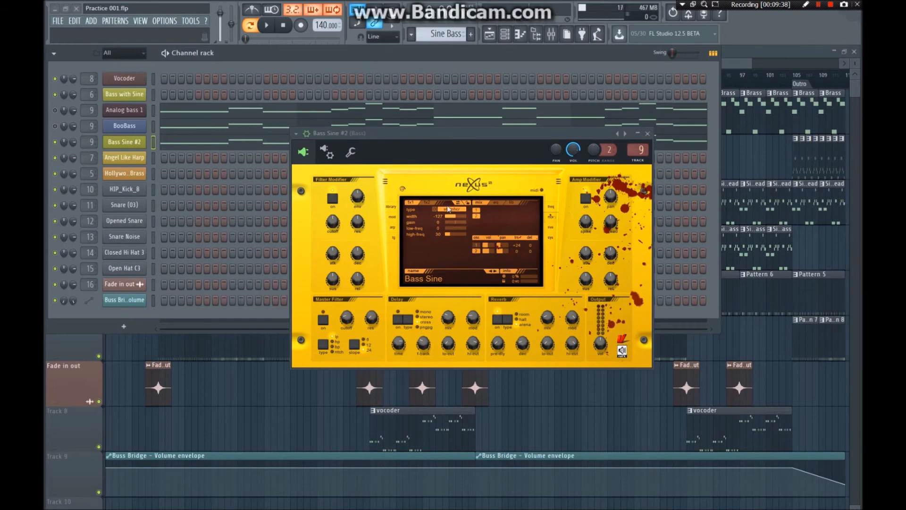
# Browse the effect presets down to the ST entries around Bass Monomaker and view the Nexus system settings
pyautogui.click(508, 203)
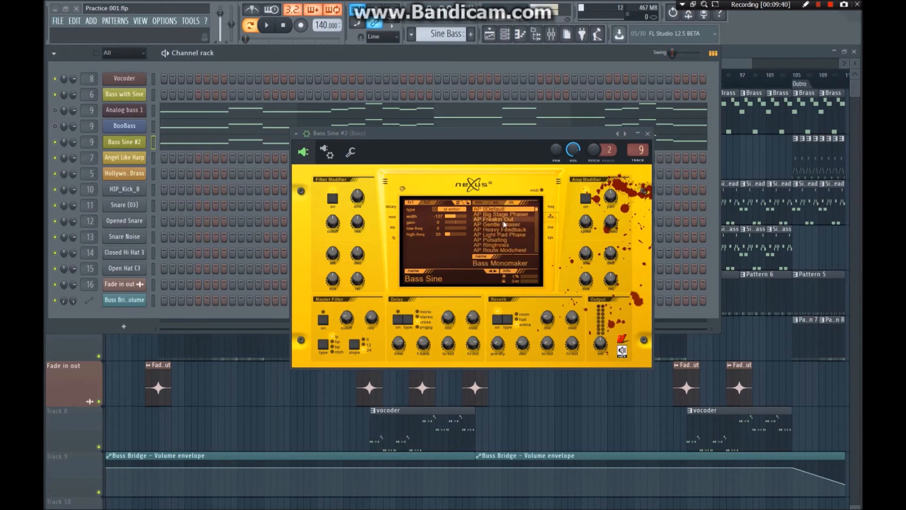
pyautogui.moveTo(537, 209); pyautogui.dragTo(537, 235)
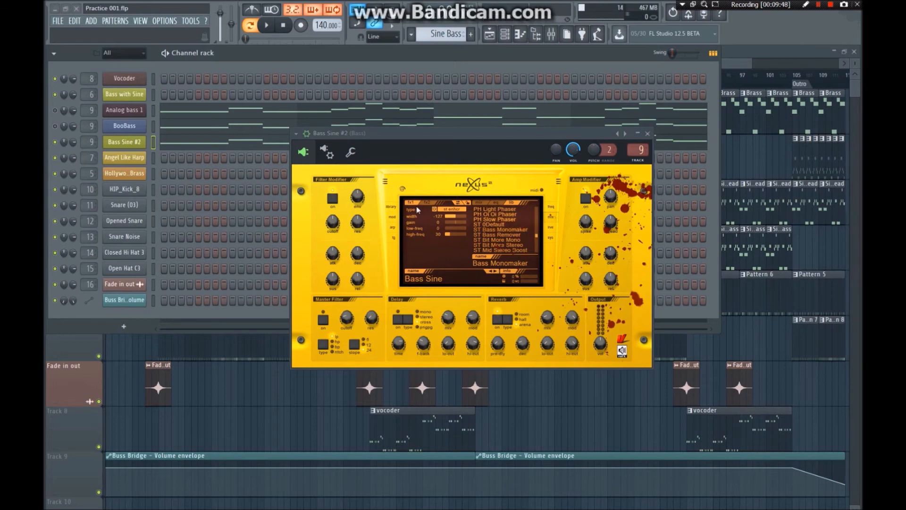
pyautogui.click(552, 238)
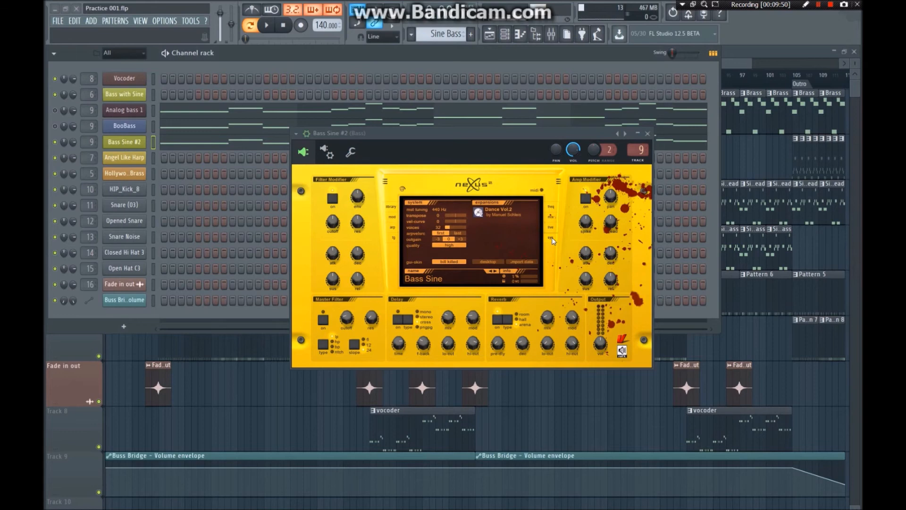
# Look through the preset library's Bass category and go back to the cJay Chain Product category
pyautogui.click(392, 209)
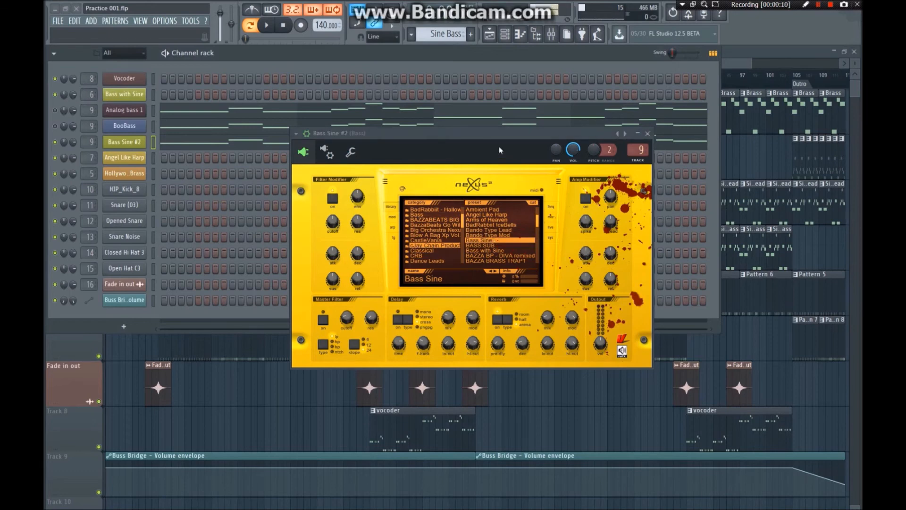
pyautogui.click(423, 215)
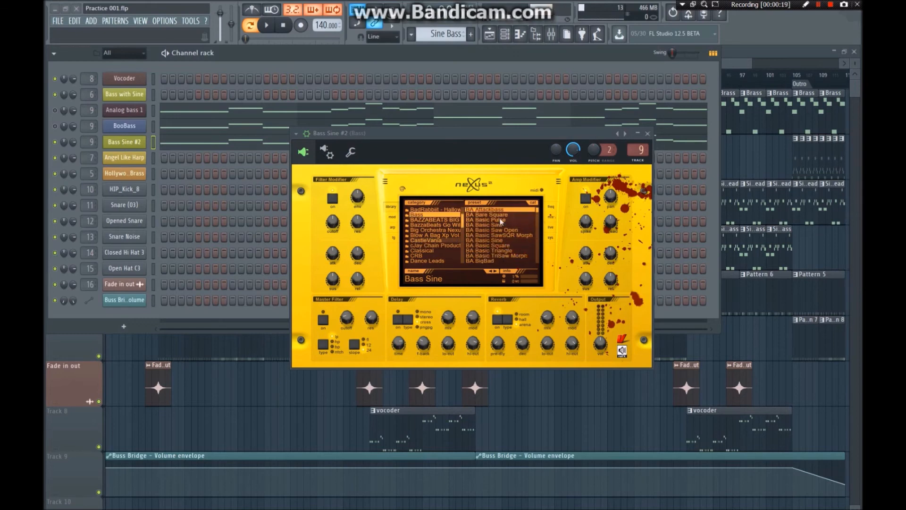
pyautogui.click(435, 245)
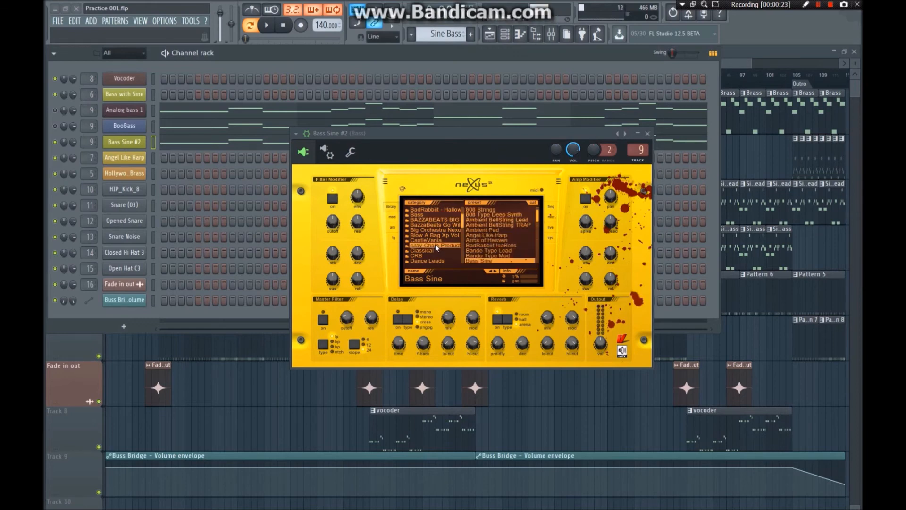
# Show the layer mixer page of Bass Sine and audition the pattern with layer 1's transpose at 0
pyautogui.click(553, 217)
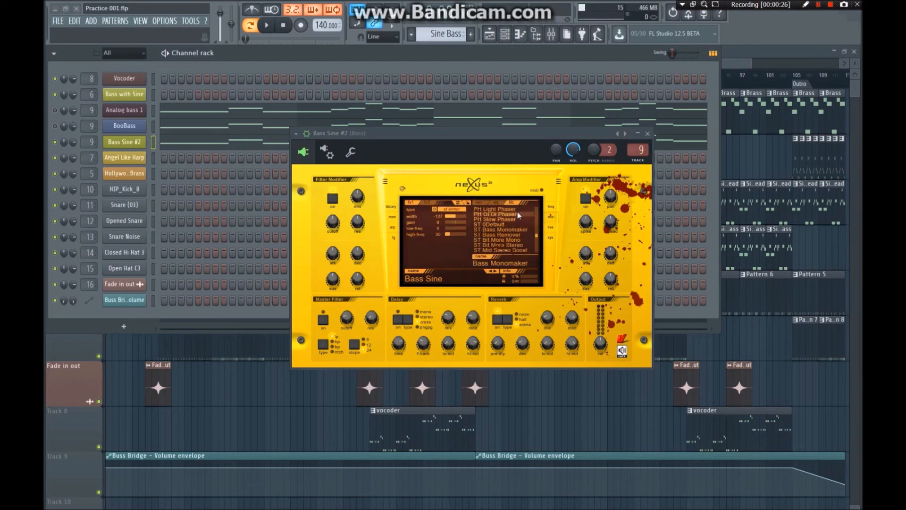
pyautogui.click(479, 202)
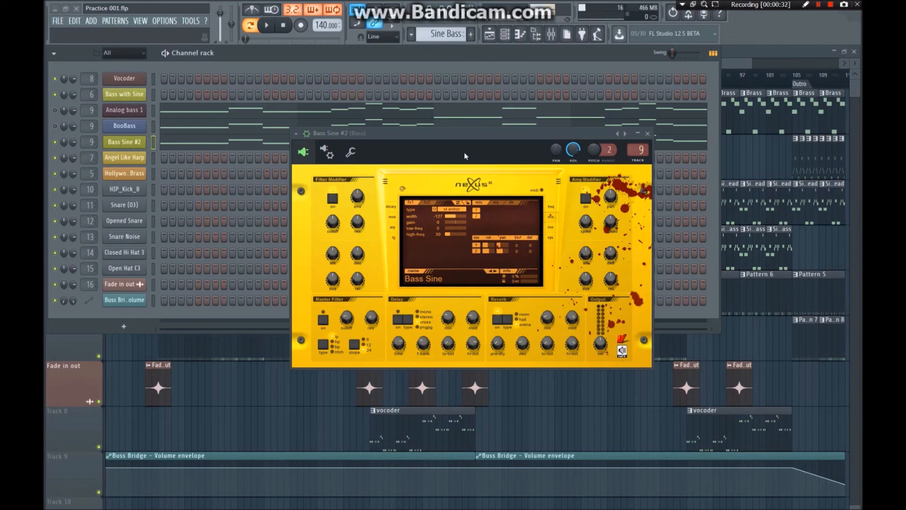
pyautogui.press('space')
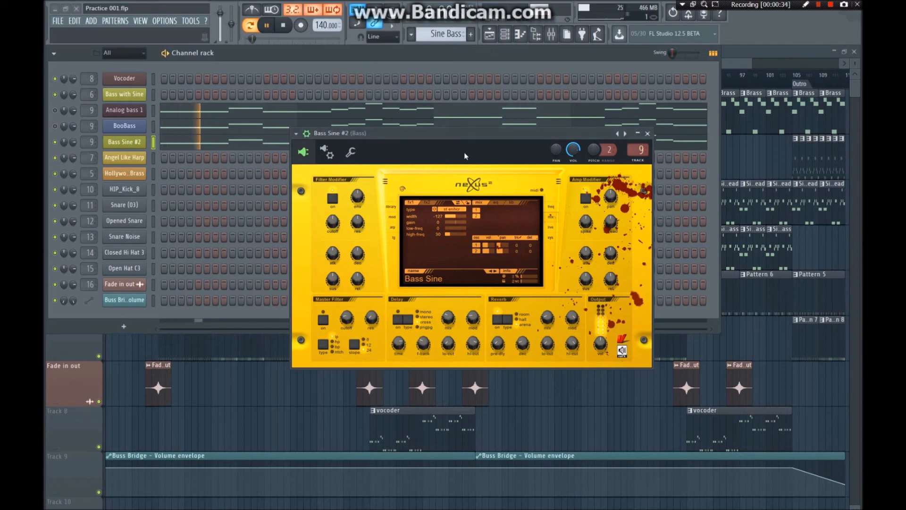
pyautogui.press('space')
# Transpose layer 1 by 24 semitones and audition the pattern with both layers
pyautogui.click(517, 244)
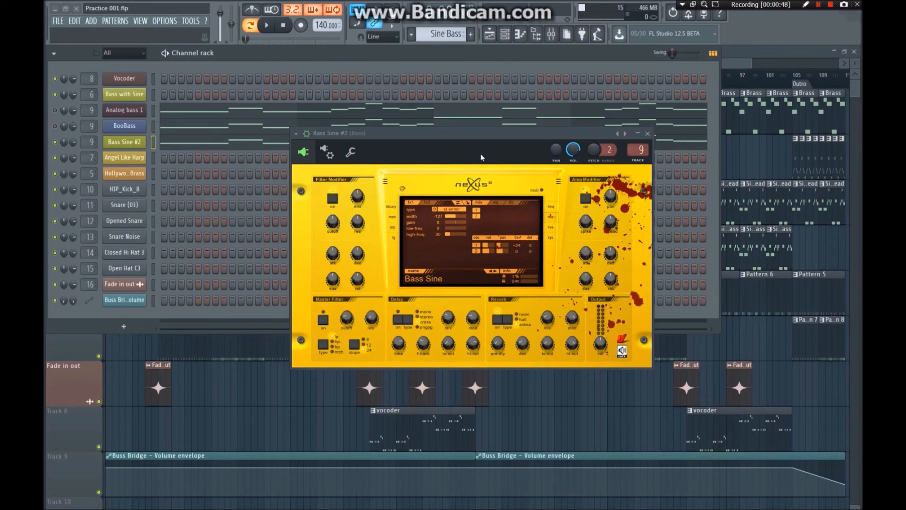
pyautogui.press('space')
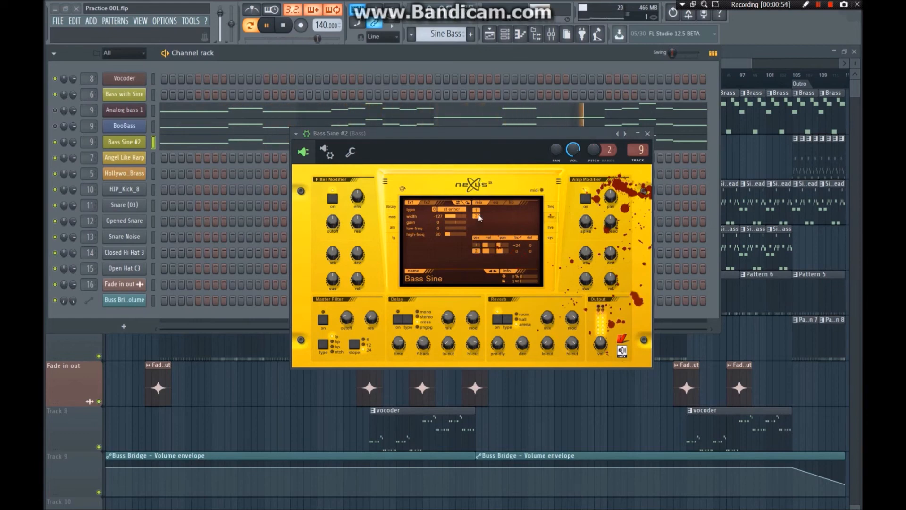
pyautogui.press('space')
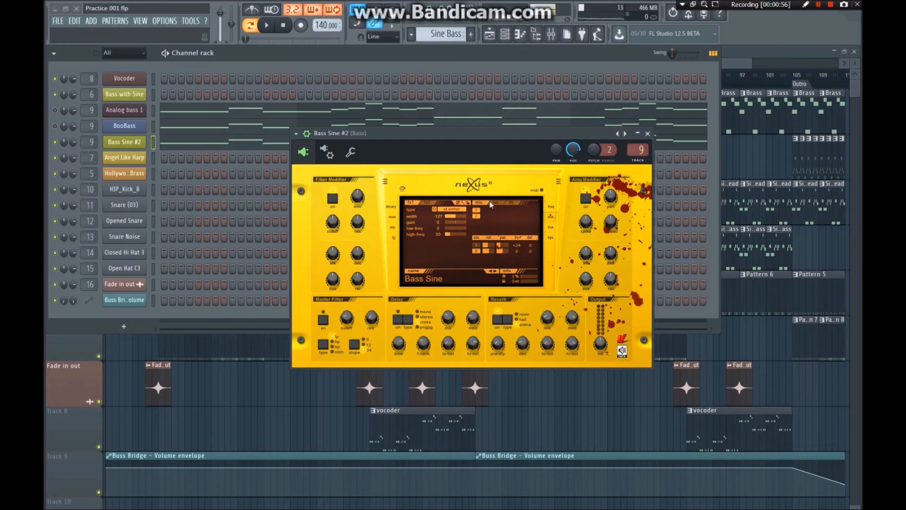
# Bring up the Bass Sine effect presets and pick ST Bass Monomaker
pyautogui.click(511, 203)
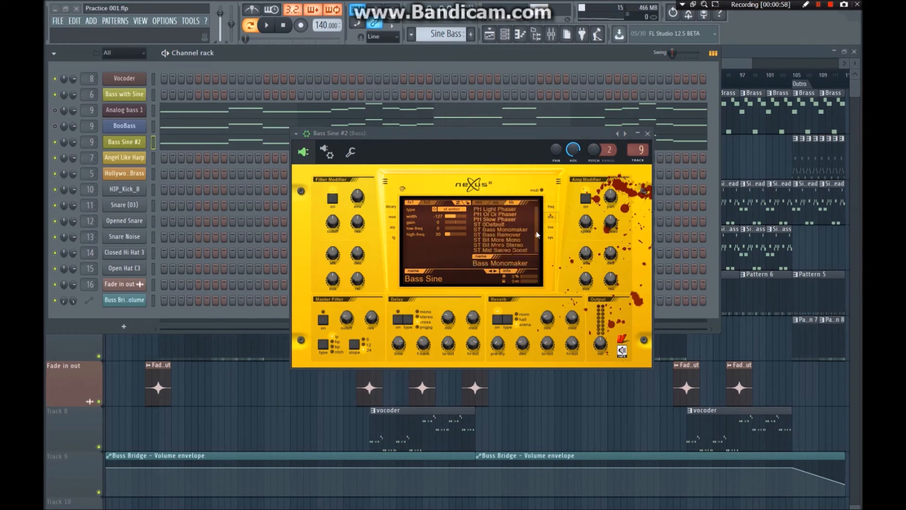
pyautogui.scroll(3, 539, 238)
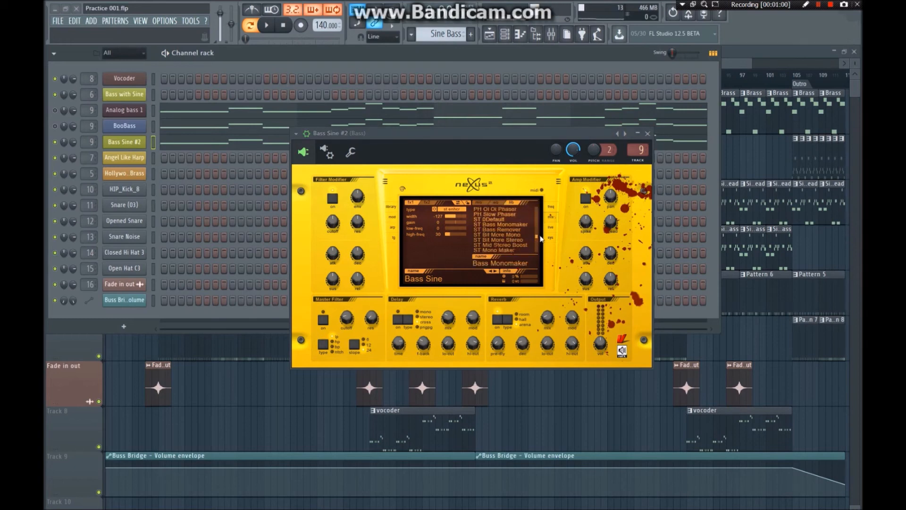
pyautogui.scroll(-2, 540, 237)
pyautogui.click(512, 225)
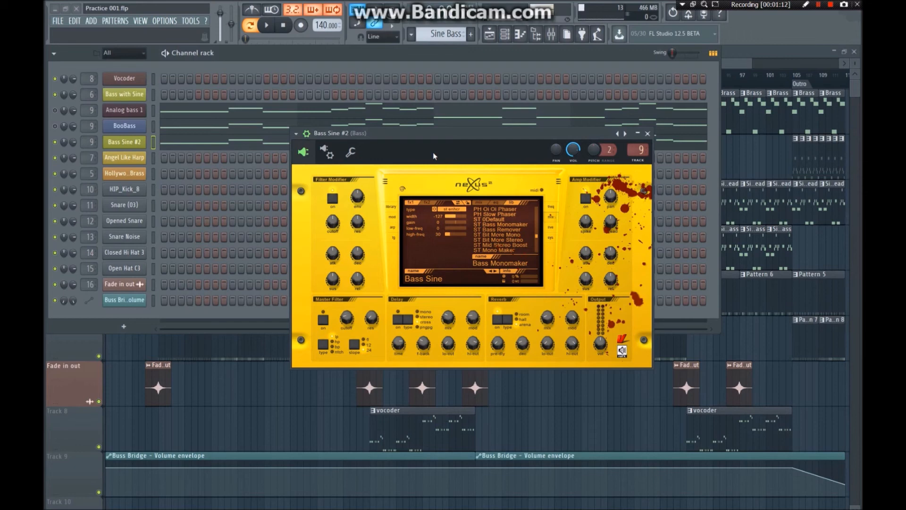
# Toggle the preset's stereo effect and play the pattern to hear what it does to the bass
pyautogui.click(434, 210)
pyautogui.press('space')
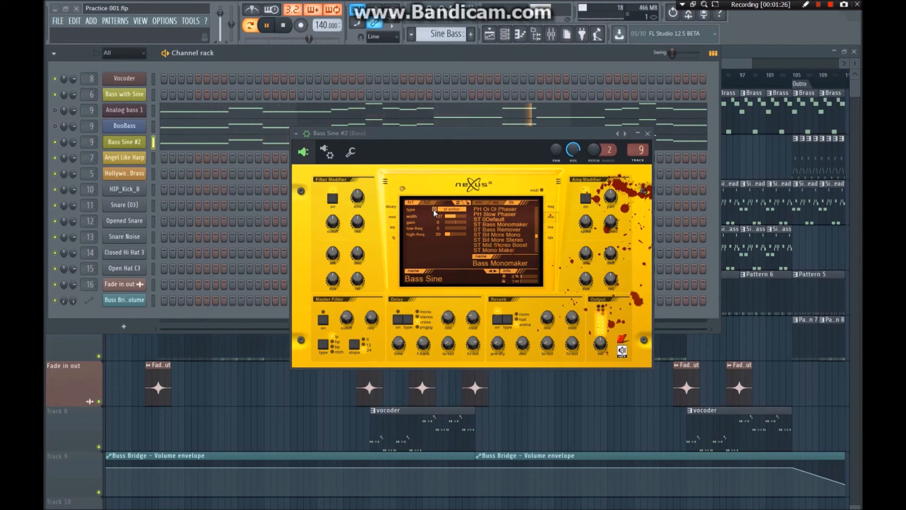
pyautogui.press('space')
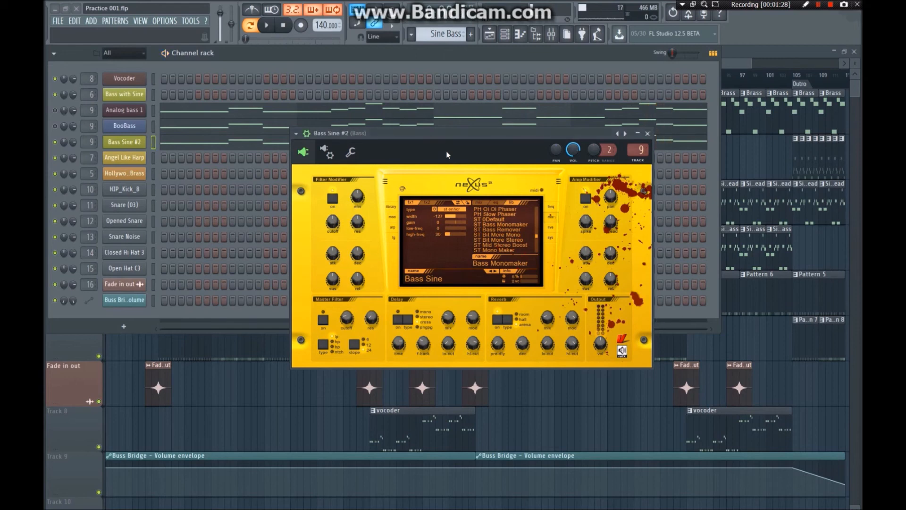
# Return to the preset library, try an amp modifier attack of 30 during playback, and bring the attack back down
pyautogui.click(393, 211)
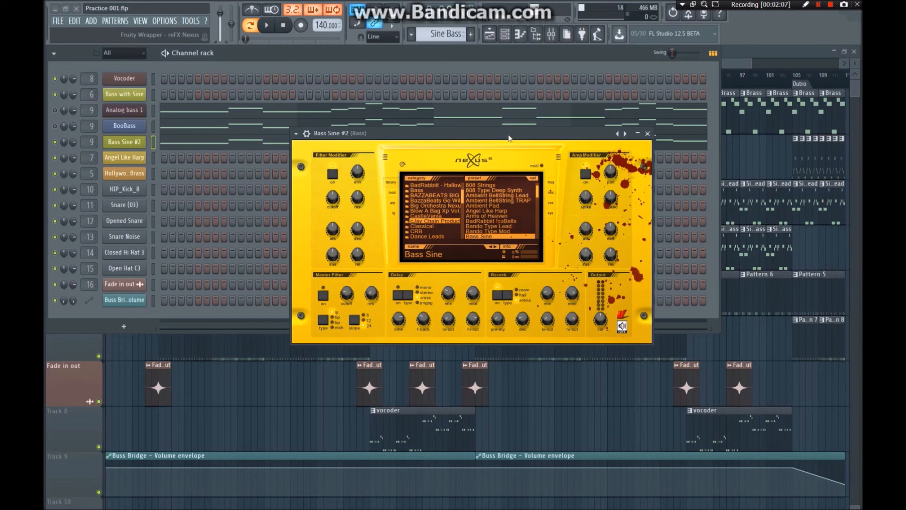
pyautogui.press('space')
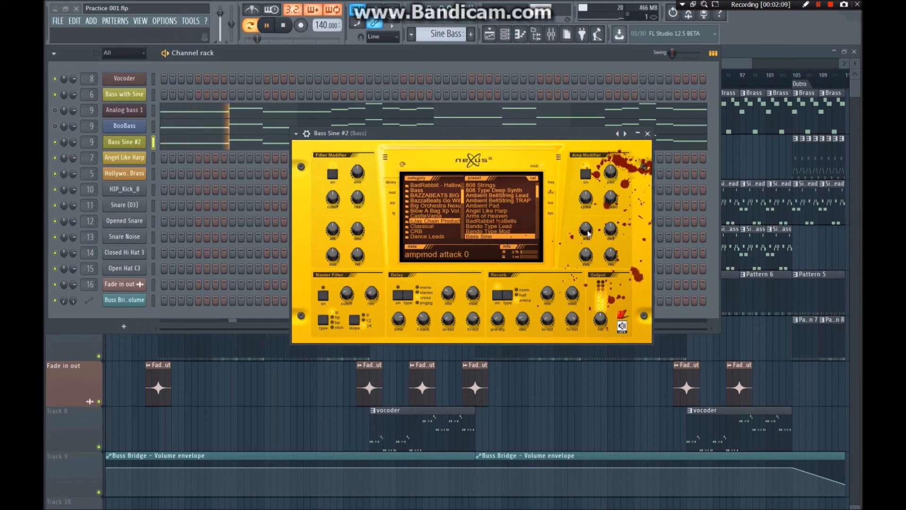
pyautogui.moveTo(587, 222); pyautogui.dragTo(587, 216)
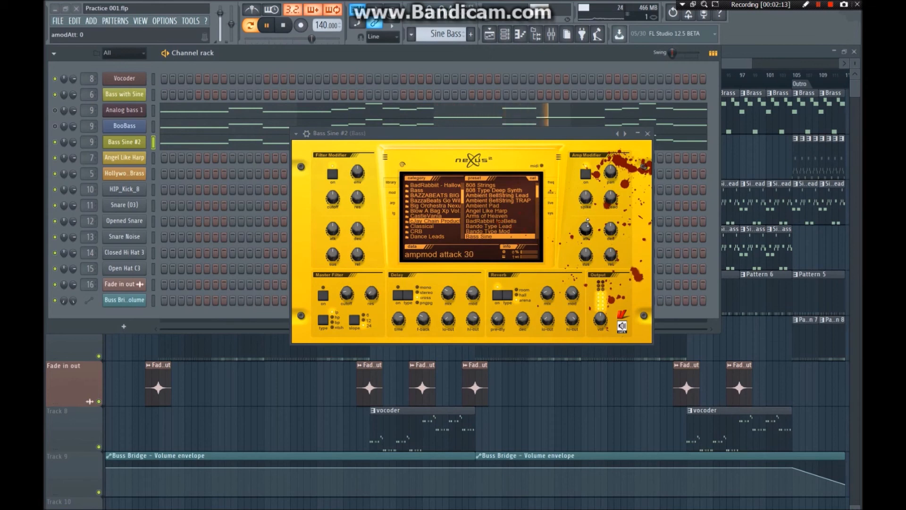
pyautogui.moveTo(585, 236); pyautogui.dragTo(585, 233)
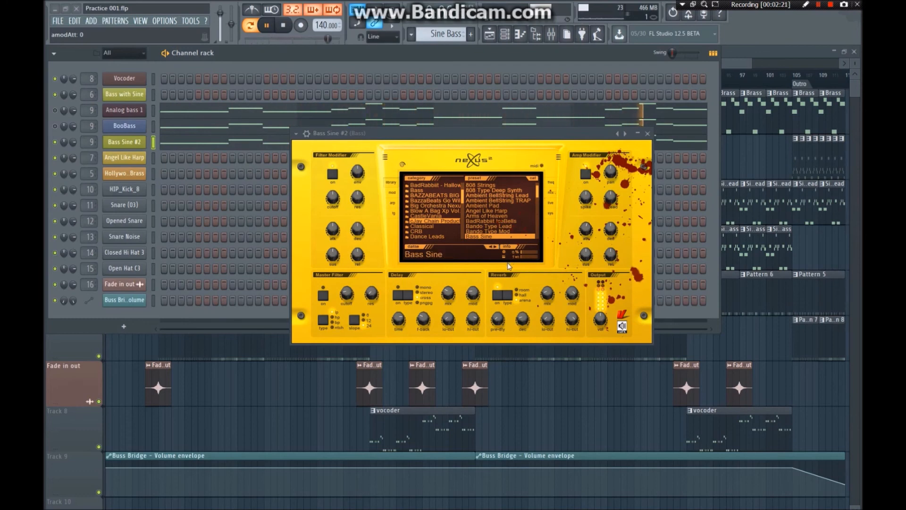
# Stop playback, collapse and expand the Bass Sine #2 window, and move it to a new position
pyautogui.doubleClick(467, 133)
pyautogui.press('space')
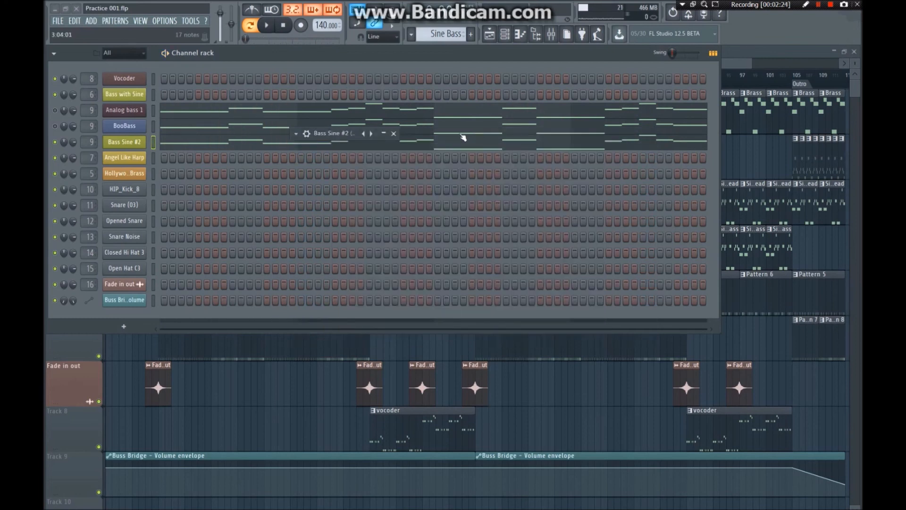
pyautogui.doubleClick(378, 133)
pyautogui.moveTo(363, 141); pyautogui.dragTo(562, 162)
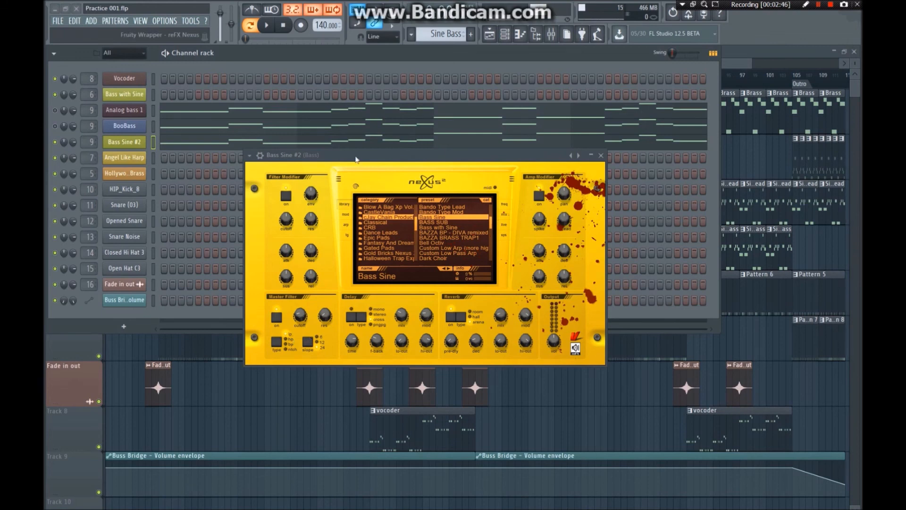
# Place the playlist's playback position at bar 25 and play the full song from there
pyautogui.press('space')
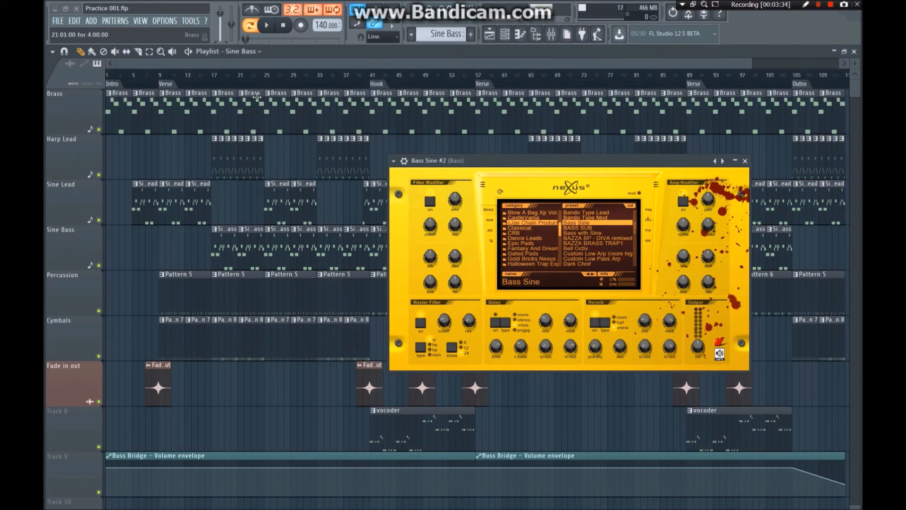
pyautogui.click(267, 82)
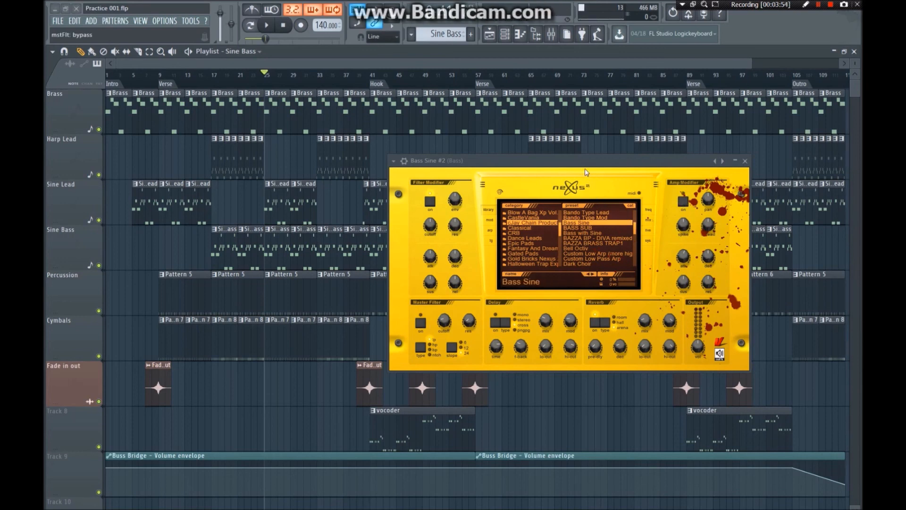
pyautogui.press('space')
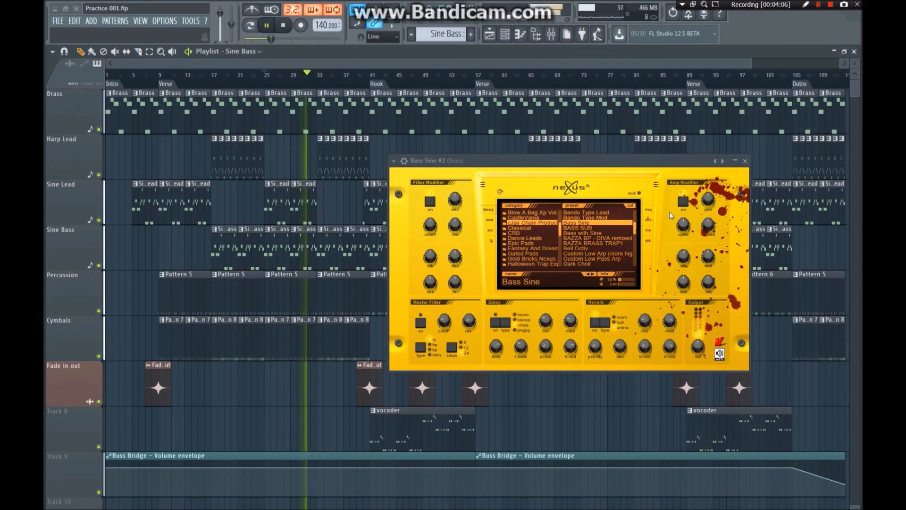
# Toggle the Bass Sine master filter on and off during song playback and close the Bass Sine #2 window
pyautogui.click(421, 326)
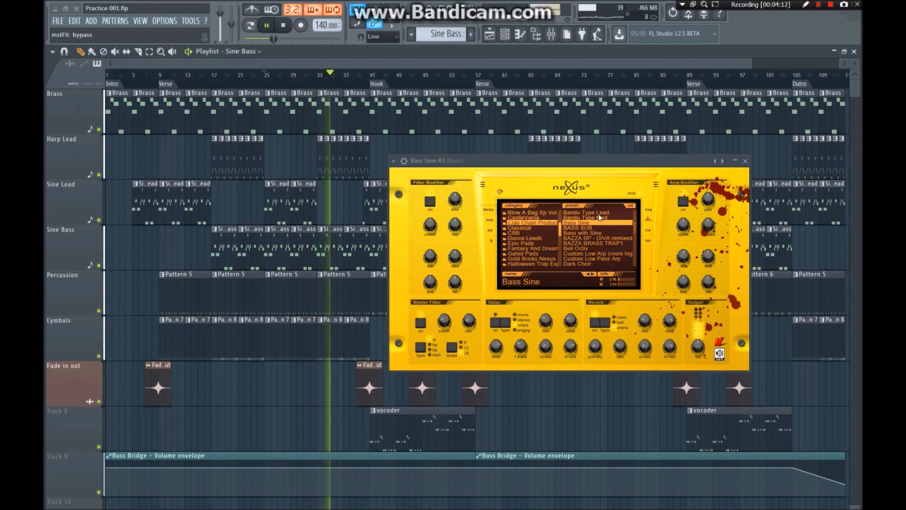
pyautogui.click(421, 325)
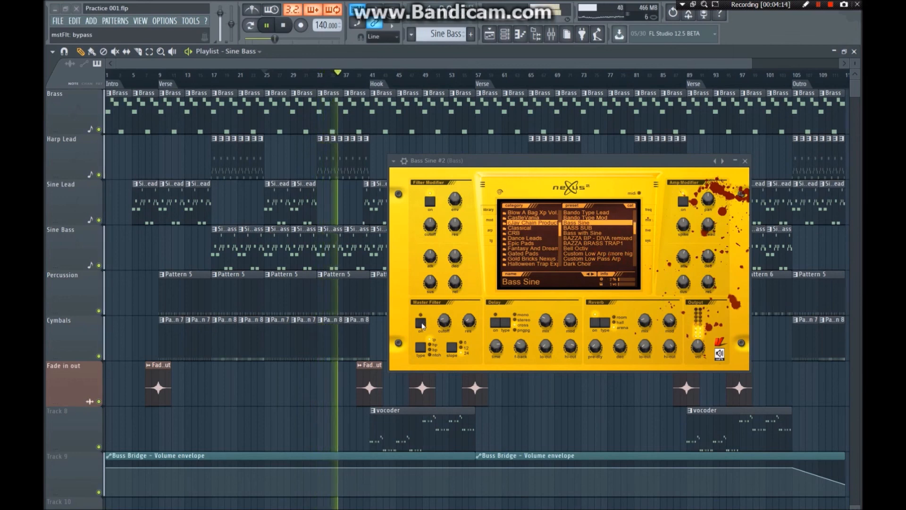
pyautogui.click(422, 325)
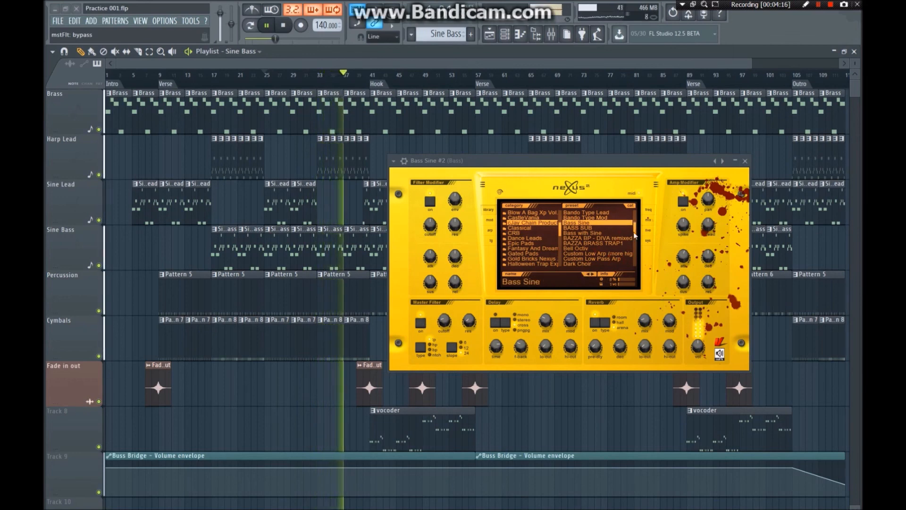
pyautogui.click(744, 161)
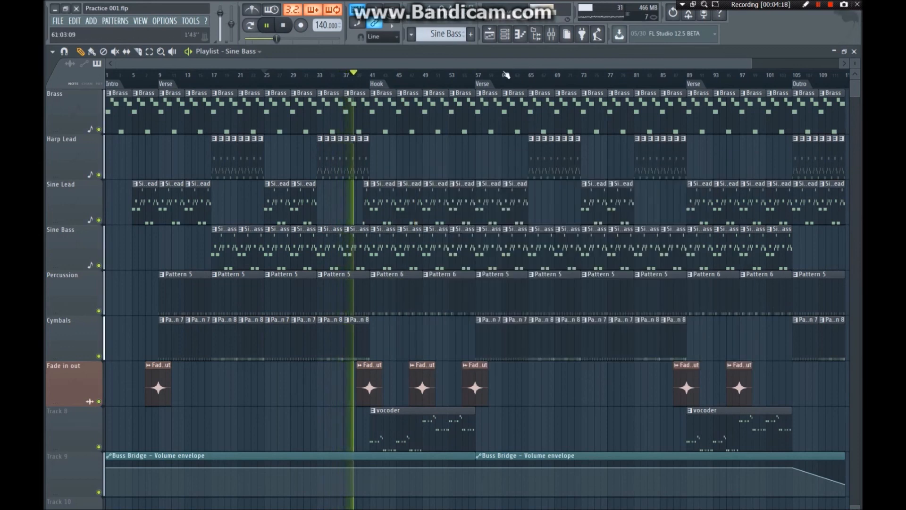